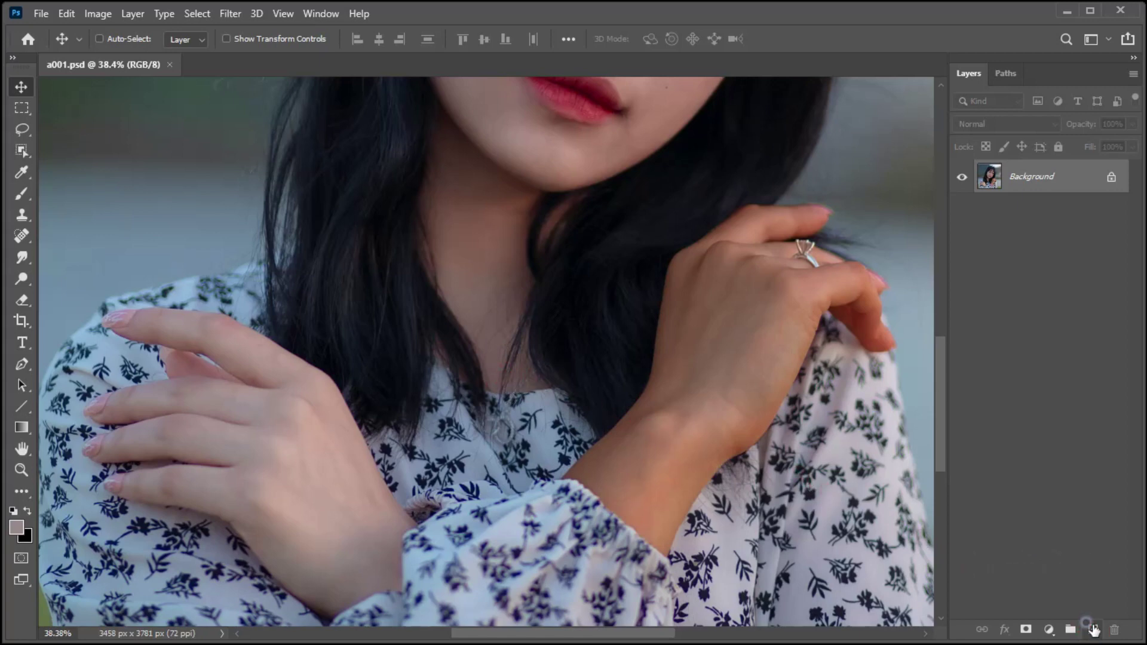
Create a new layer above the Background and name it Bright tone
{"action": "left_click", "coordinate": [1093, 629]}
{"action": "left_click", "coordinate": [1021, 174]}
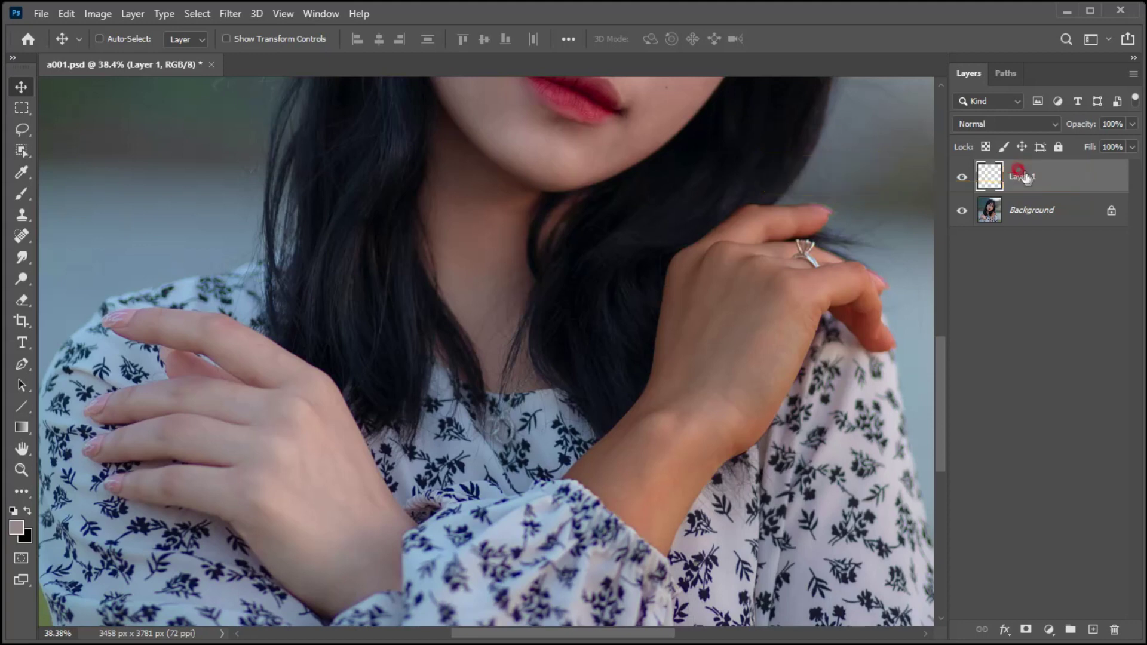
{"action": "double_click", "coordinate": [1016, 175]}
{"action": "left_click", "coordinate": [1098, 185]}
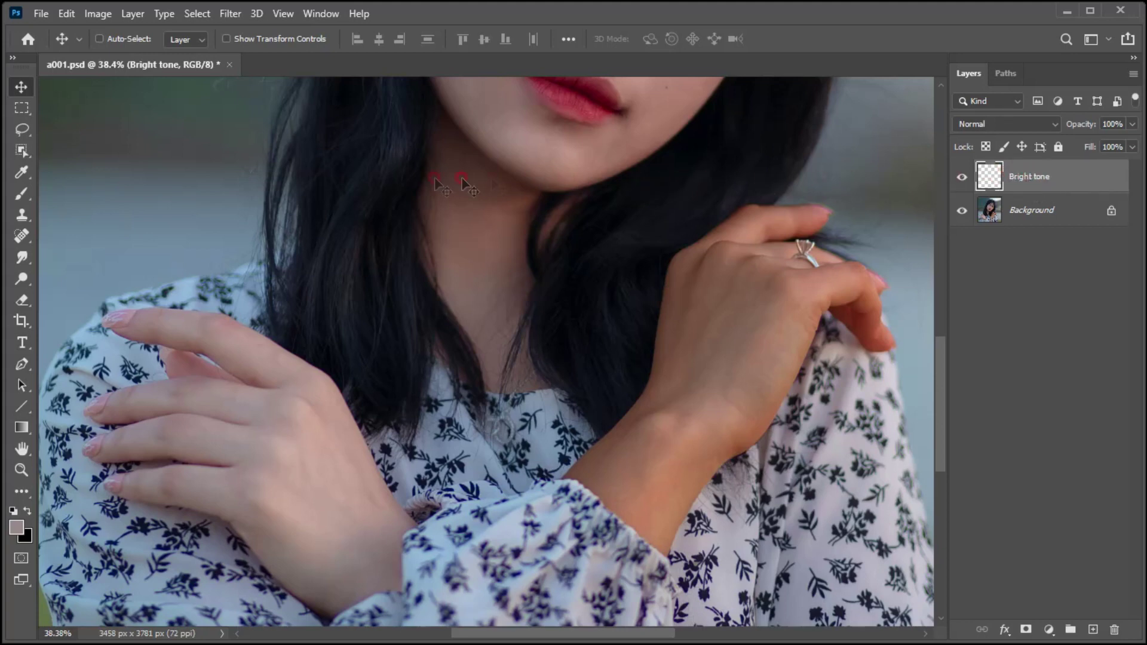
Sample the paler hand's skin color and paint a single 300 px Brush dab above the tanned hand's fingers on the Bright tone layer
{"action": "left_click", "coordinate": [20, 195]}
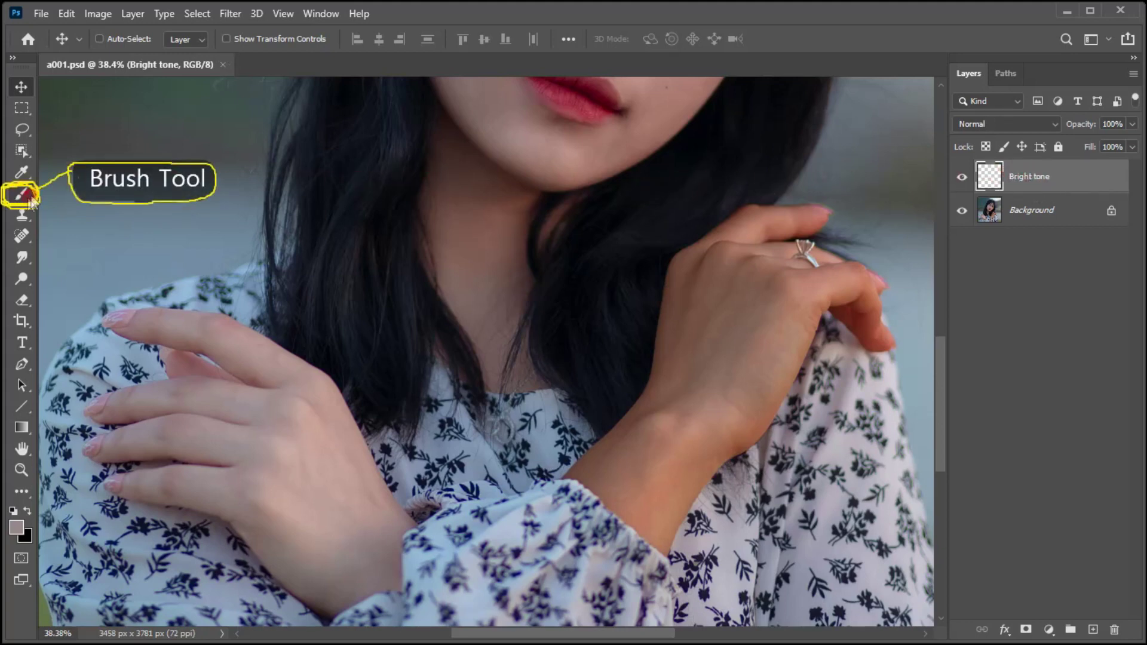
{"action": "left_click", "coordinate": [21, 195]}
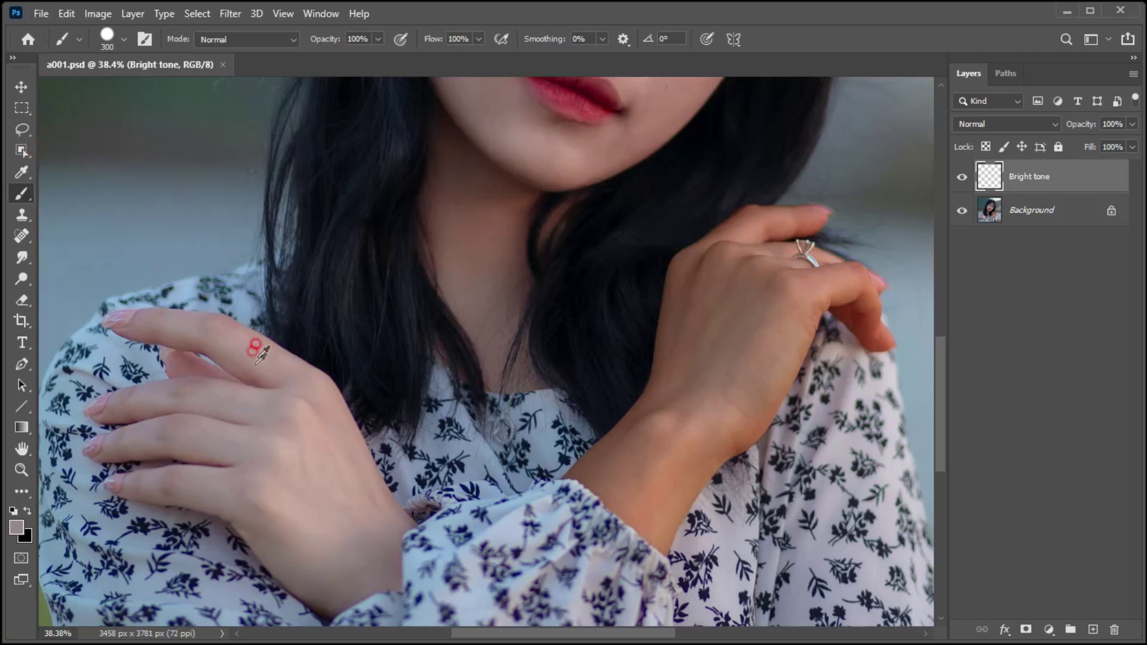
{"action": "left_click", "coordinate": [214, 439], "text": "alt"}
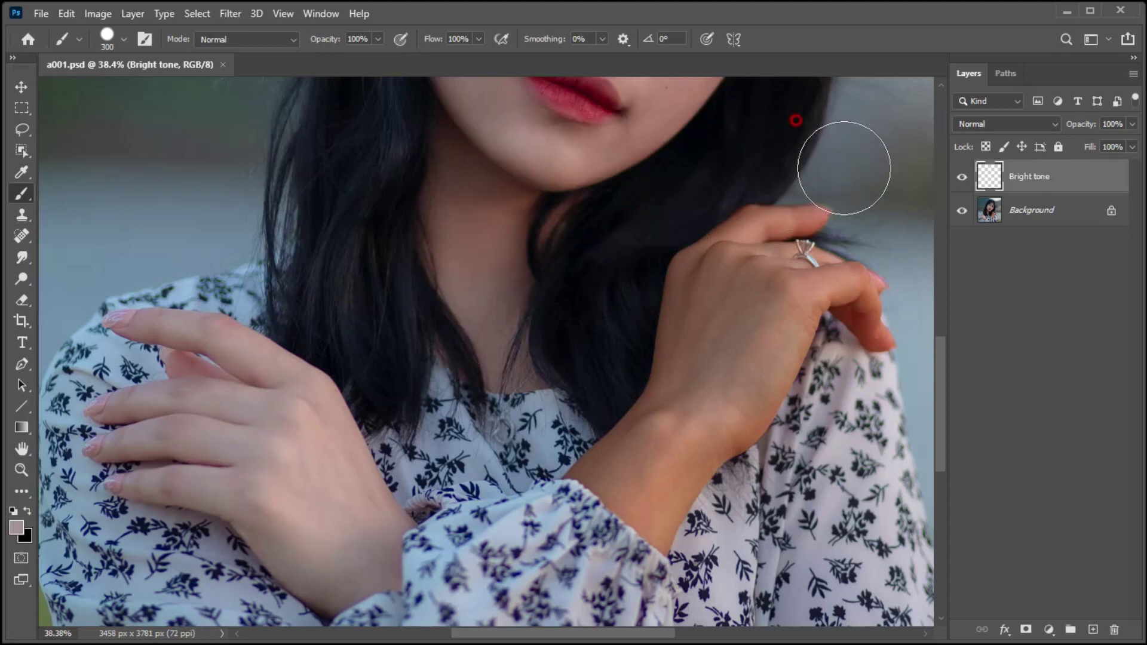
{"action": "left_click", "coordinate": [862, 184]}
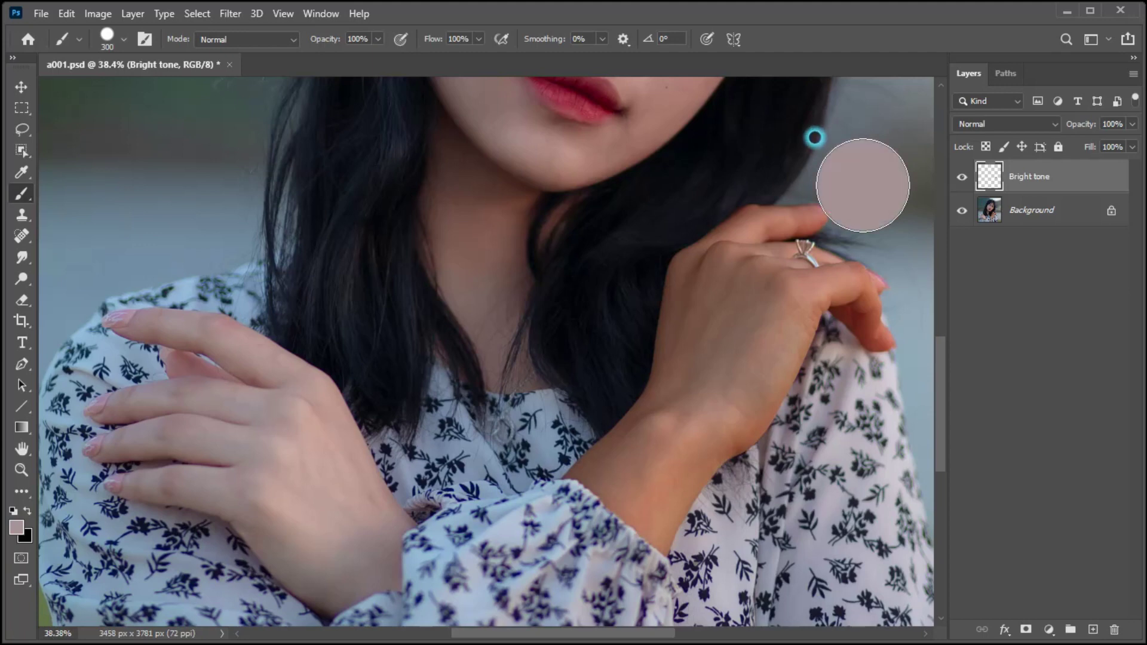
Create another layer above Bright tone and name it Dark tone
{"action": "left_click", "coordinate": [1093, 630]}
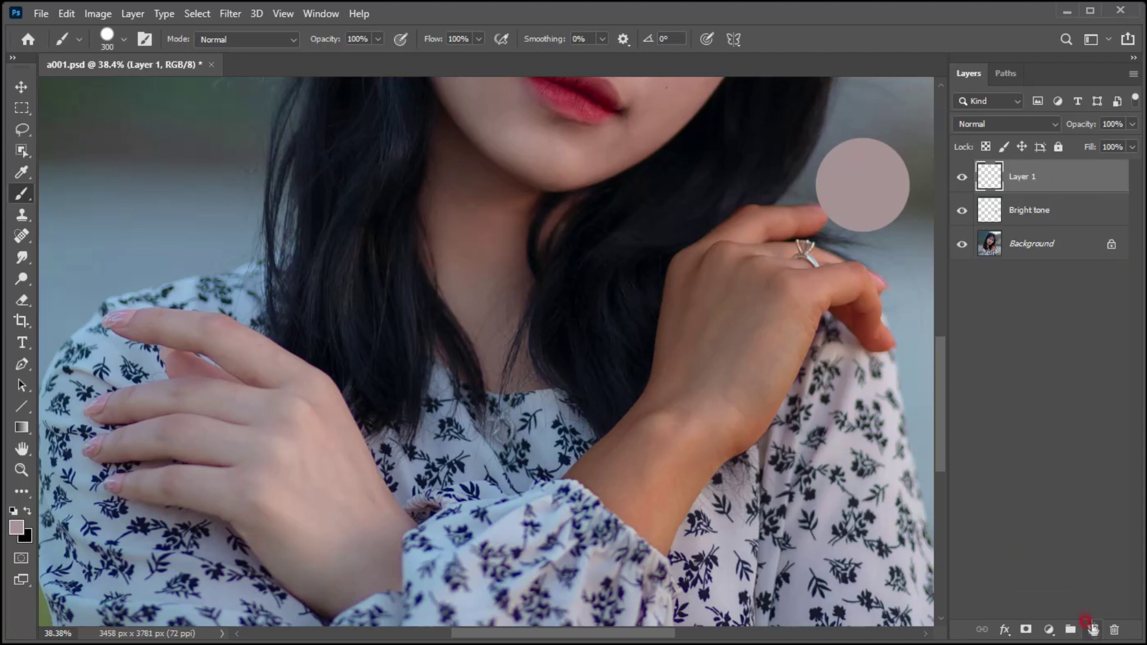
{"action": "double_click", "coordinate": [1025, 178]}
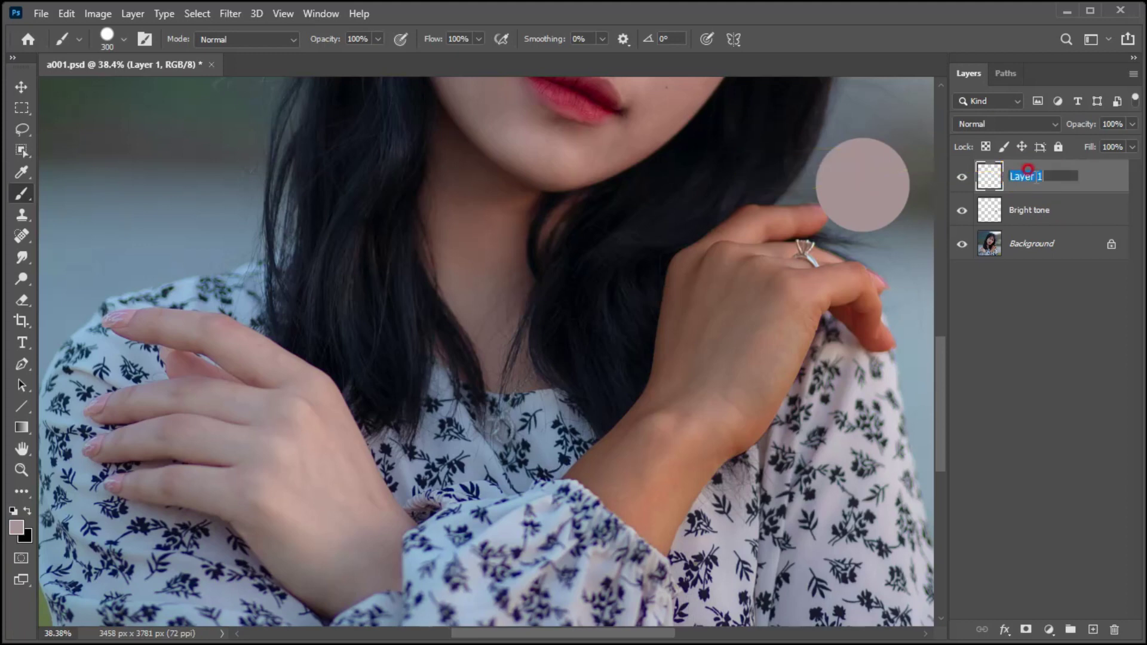
{"action": "left_click", "coordinate": [1022, 178]}
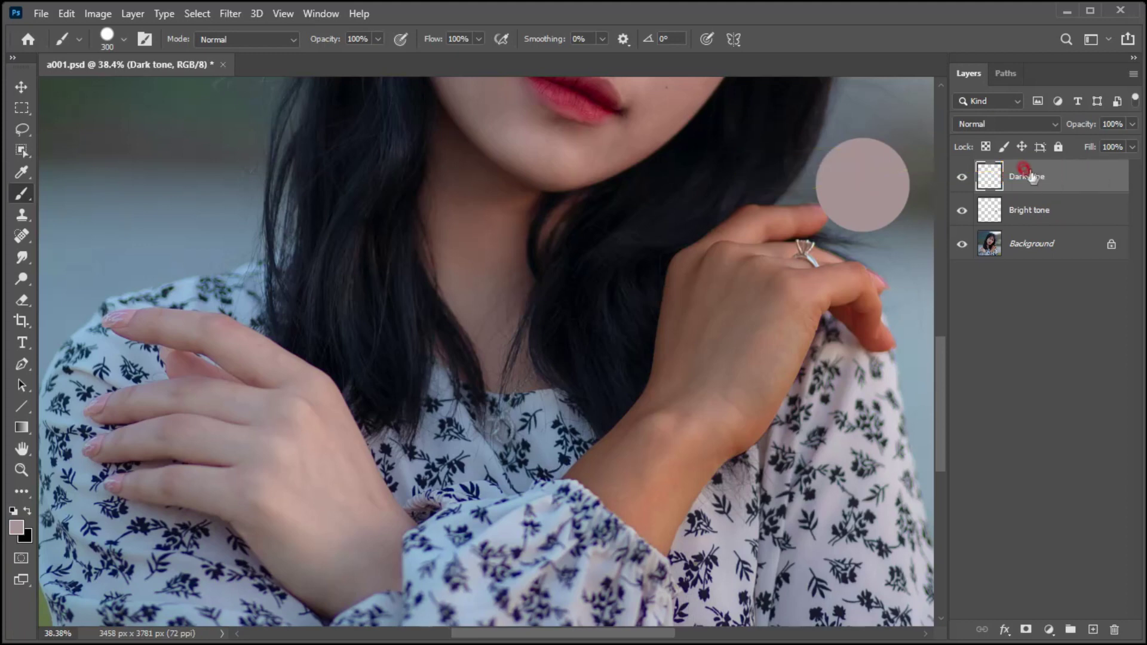
On Dark tone, paint a dab of the tanned hand's sampled skin color partly overlapping the pale swatch, and set the layer's blend mode to Subtract
{"action": "left_click", "coordinate": [756, 308], "text": "alt"}
{"action": "mouse_move", "coordinate": [755, 303]}
{"action": "left_mouse_down"}
{"action": "mouse_move", "coordinate": [716, 386]}
{"action": "mouse_move", "coordinate": [655, 424]}
{"action": "mouse_move", "coordinate": [666, 405]}
{"action": "left_mouse_up"}
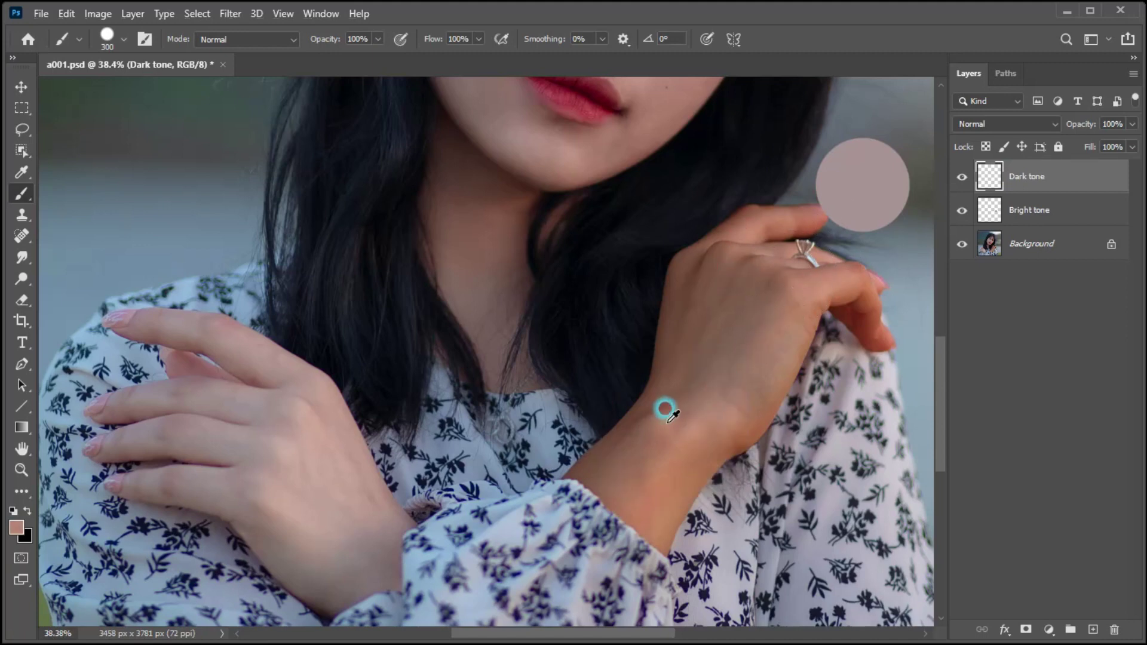
{"action": "left_click", "coordinate": [865, 135]}
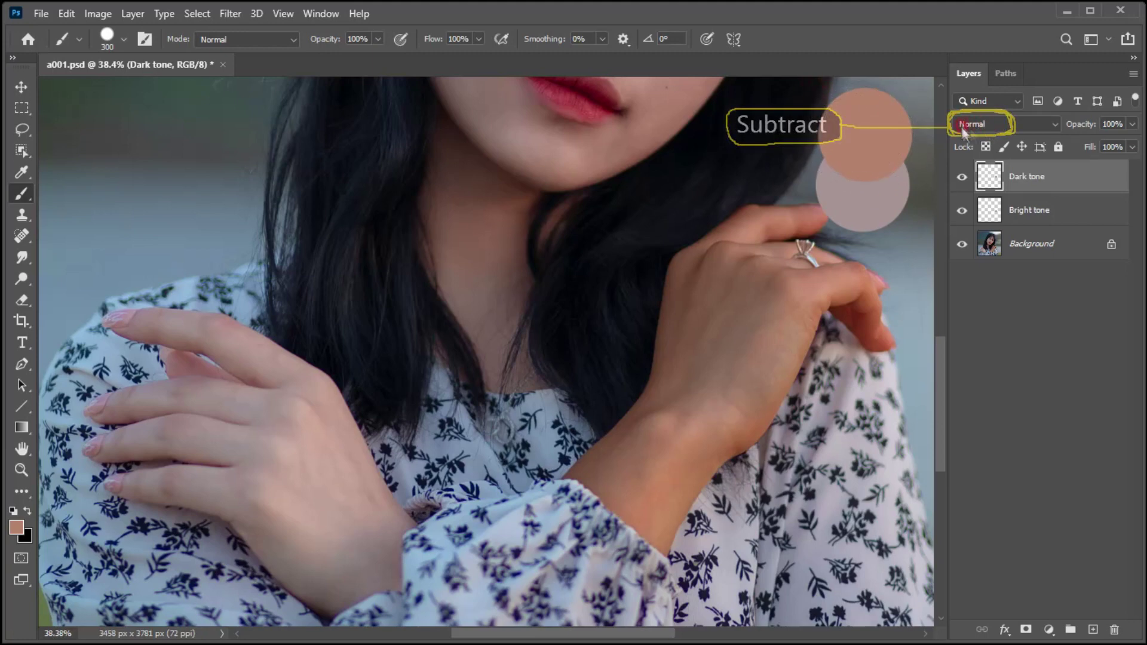
{"action": "left_click", "coordinate": [996, 124]}
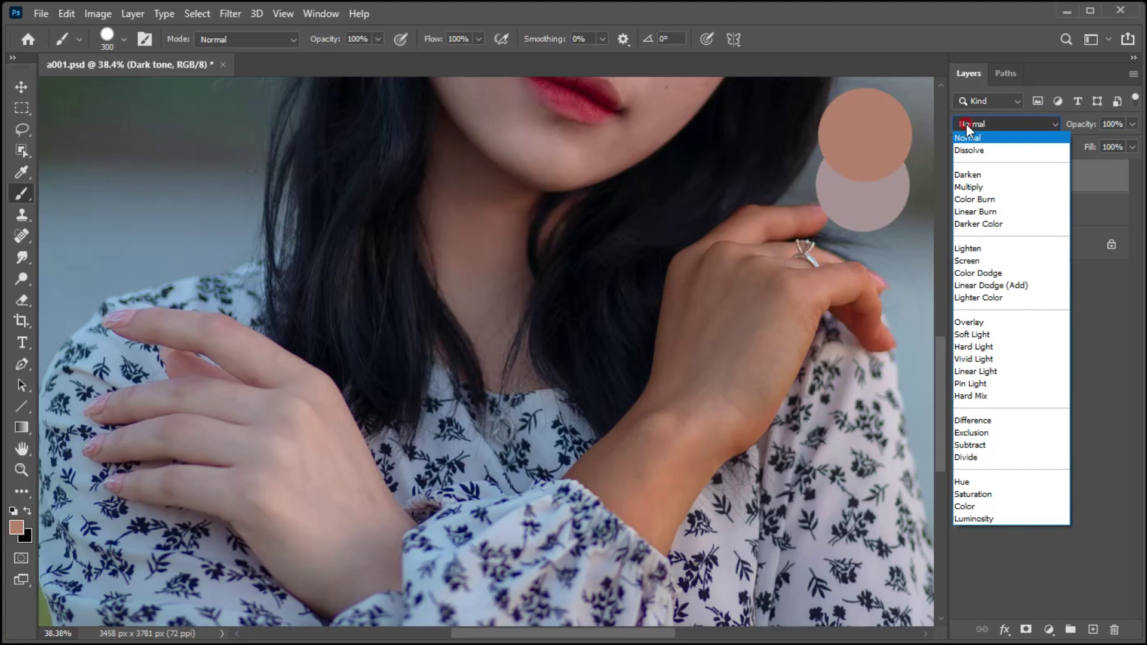
{"action": "left_click", "coordinate": [981, 445]}
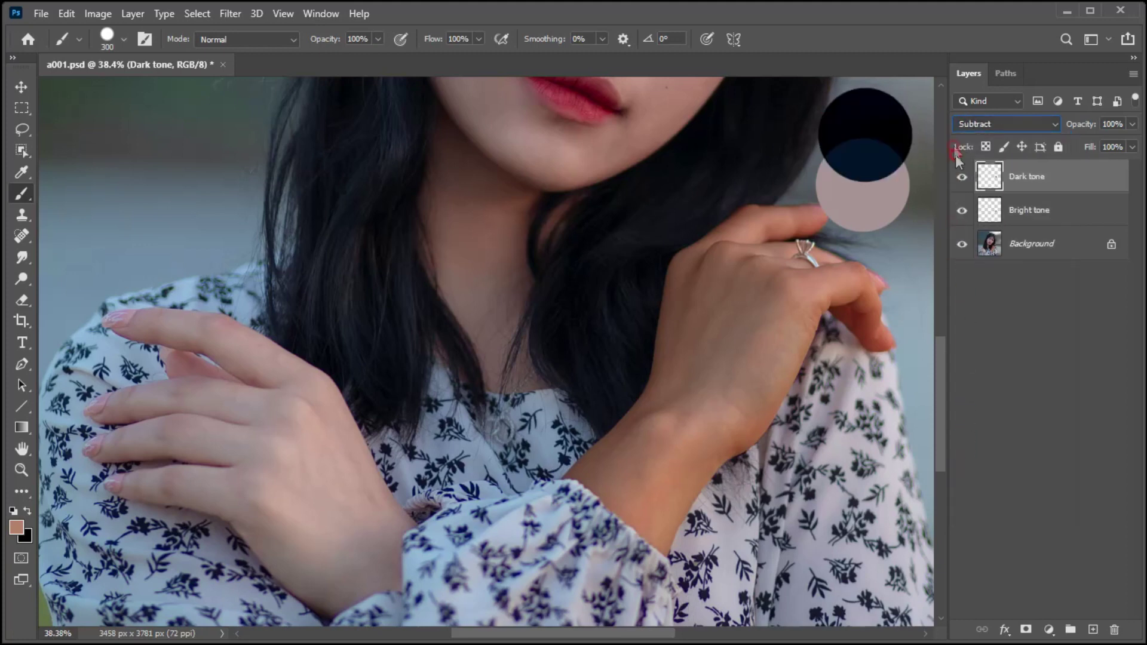
Select the tanned hand and forearm on the Background layer with the Object Selection tool
{"action": "left_click", "coordinate": [1016, 243]}
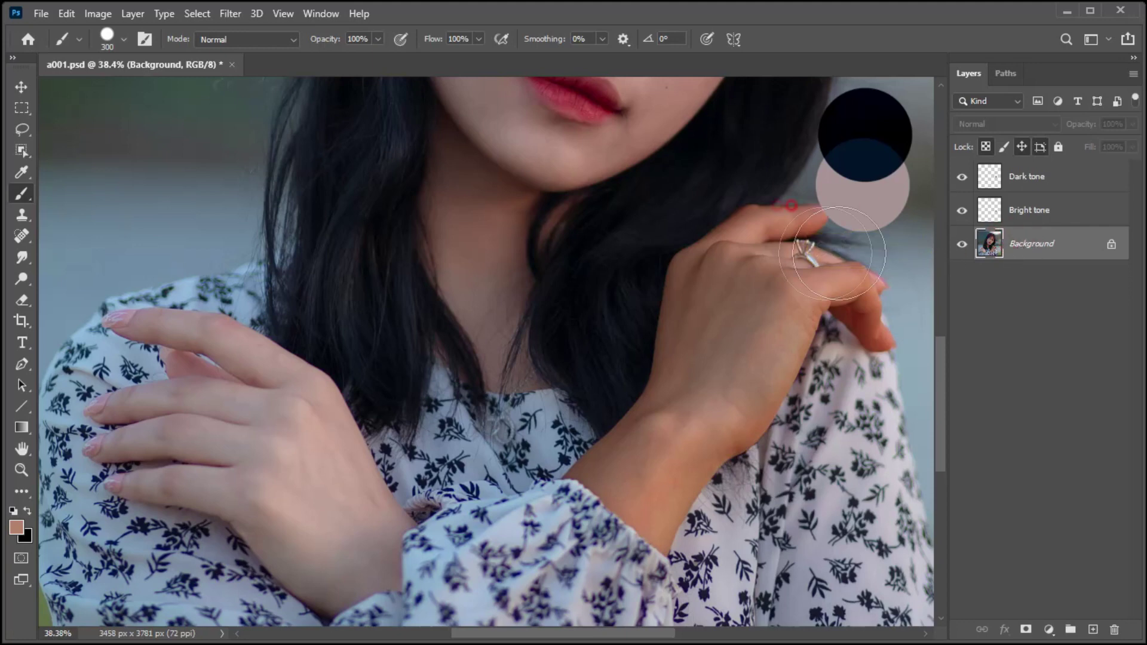
{"action": "left_click", "coordinate": [23, 153]}
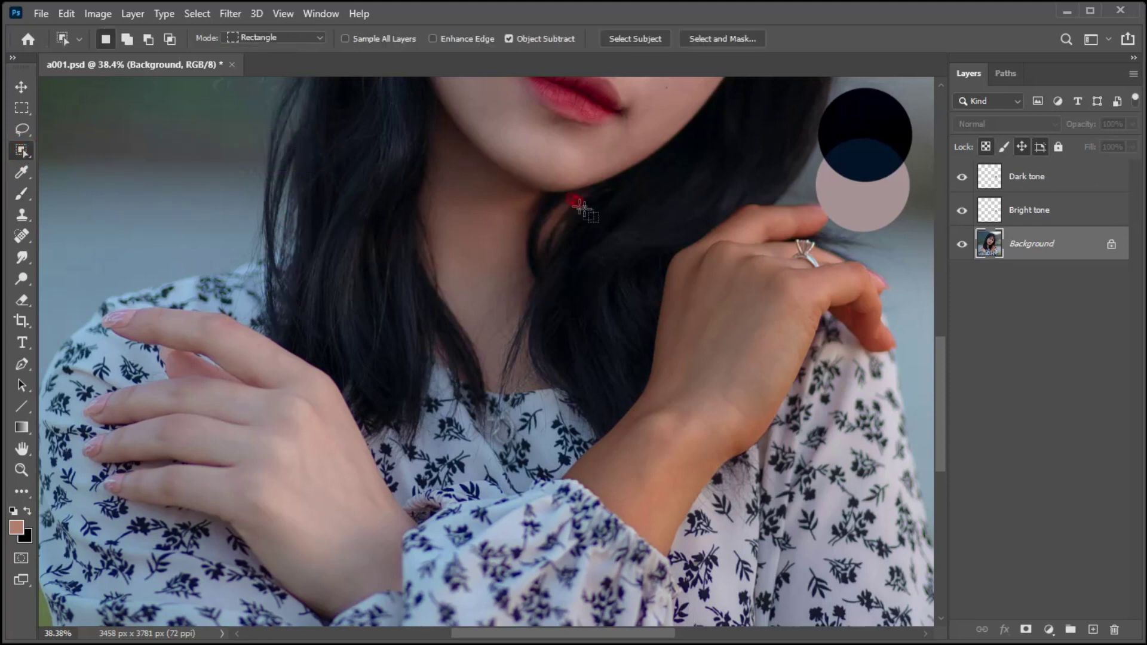
{"action": "left_click_drag", "start_coordinate": [551, 171], "coordinate": [908, 554]}
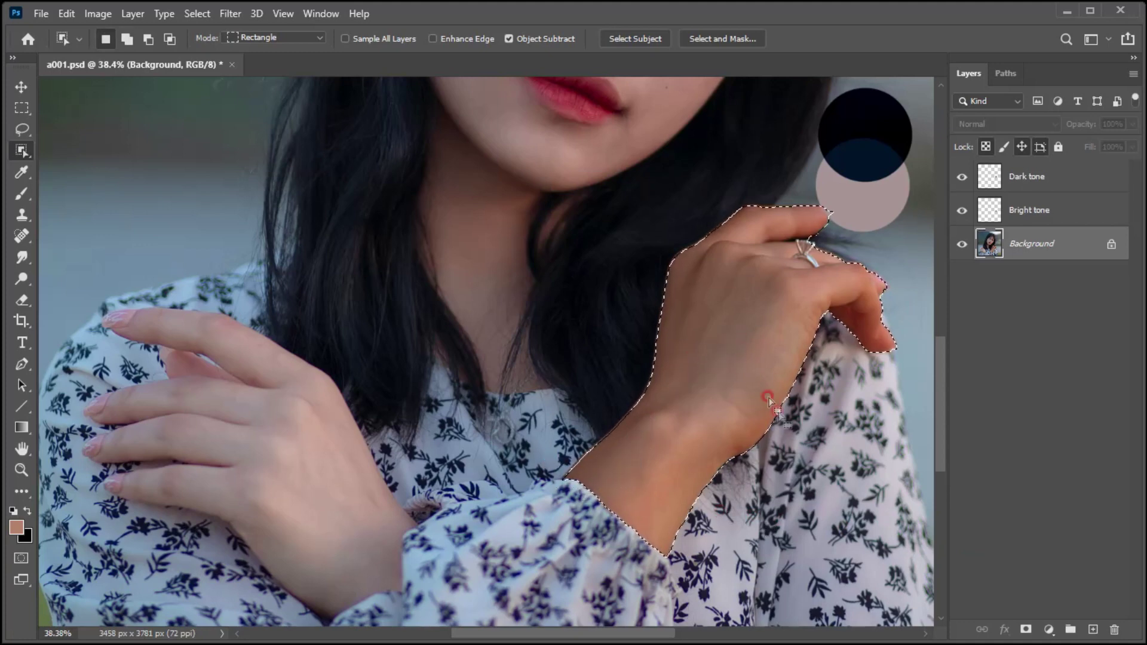
Add a Solid Color fill layer over the selected tanned hand, using the 001228 color sampled from the overlap of the two swatches
{"action": "left_click", "coordinate": [1049, 629]}
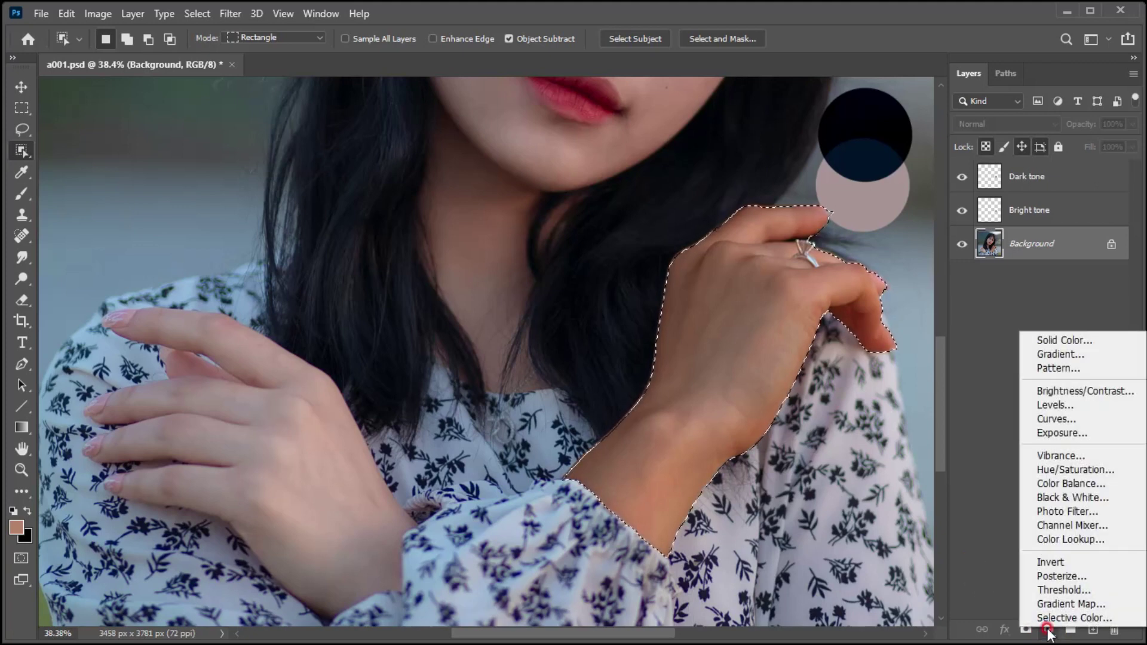
{"action": "left_click", "coordinate": [1052, 339]}
{"action": "left_click_drag", "start_coordinate": [524, 76], "coordinate": [535, 122]}
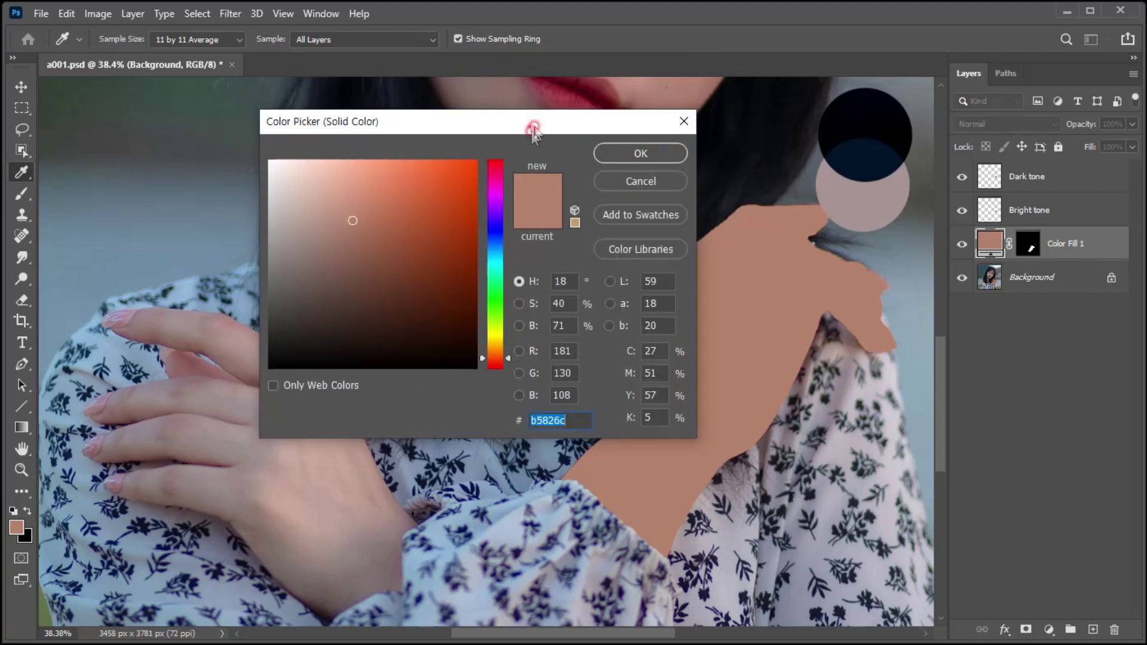
{"action": "left_click", "coordinate": [870, 154]}
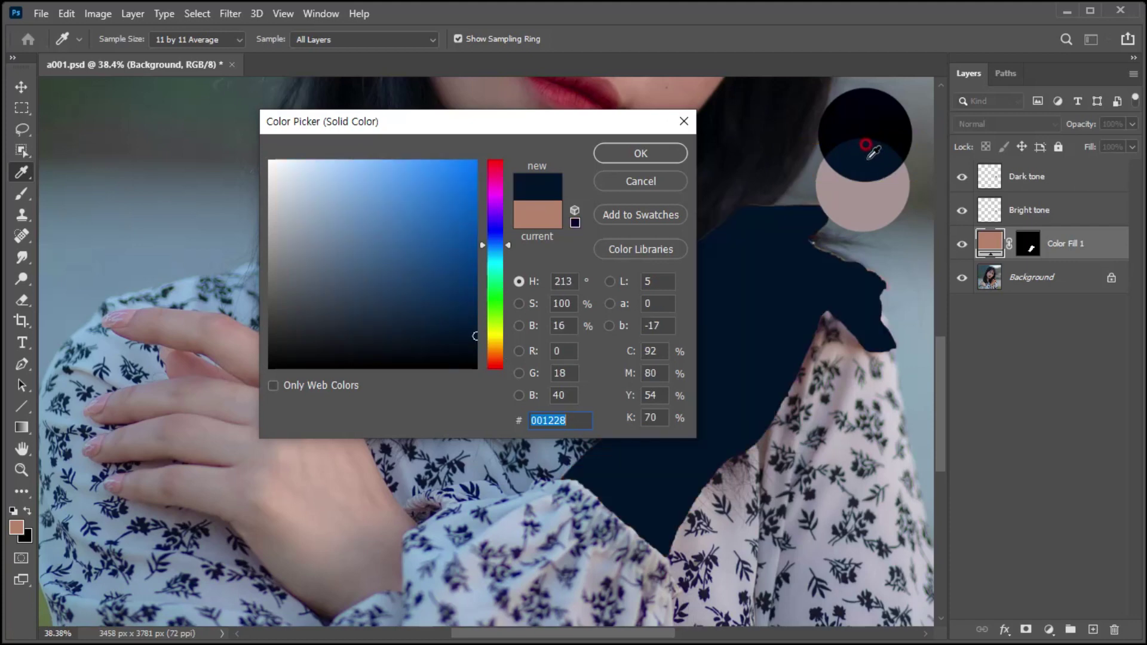
{"action": "left_click", "coordinate": [654, 156]}
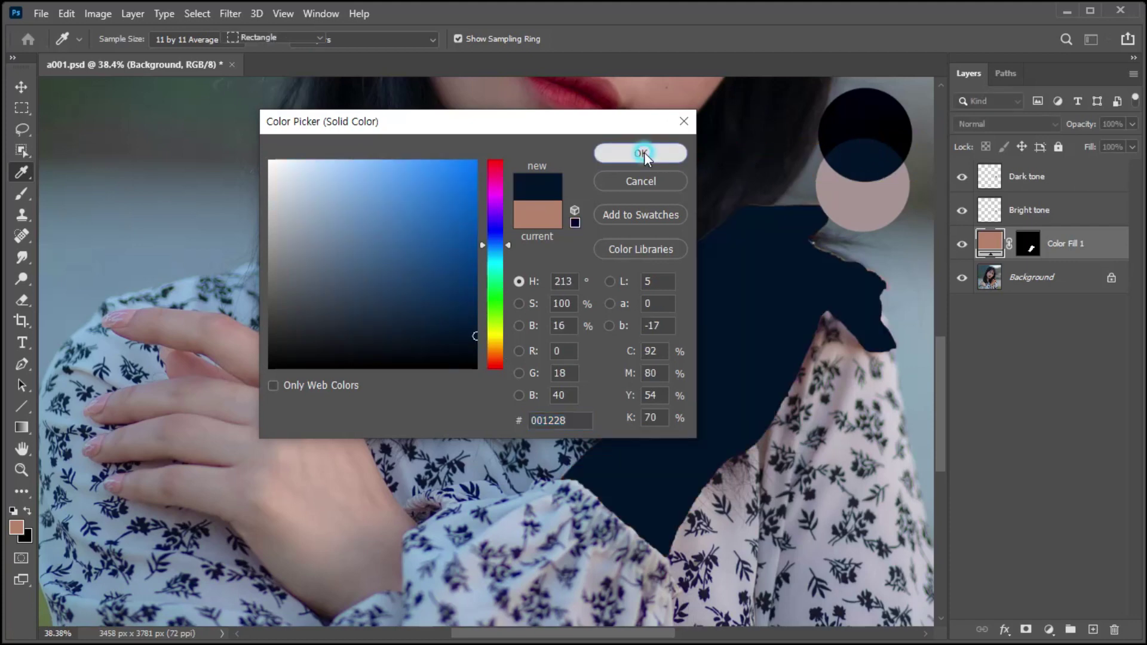
{"action": "key", "text": "w"}
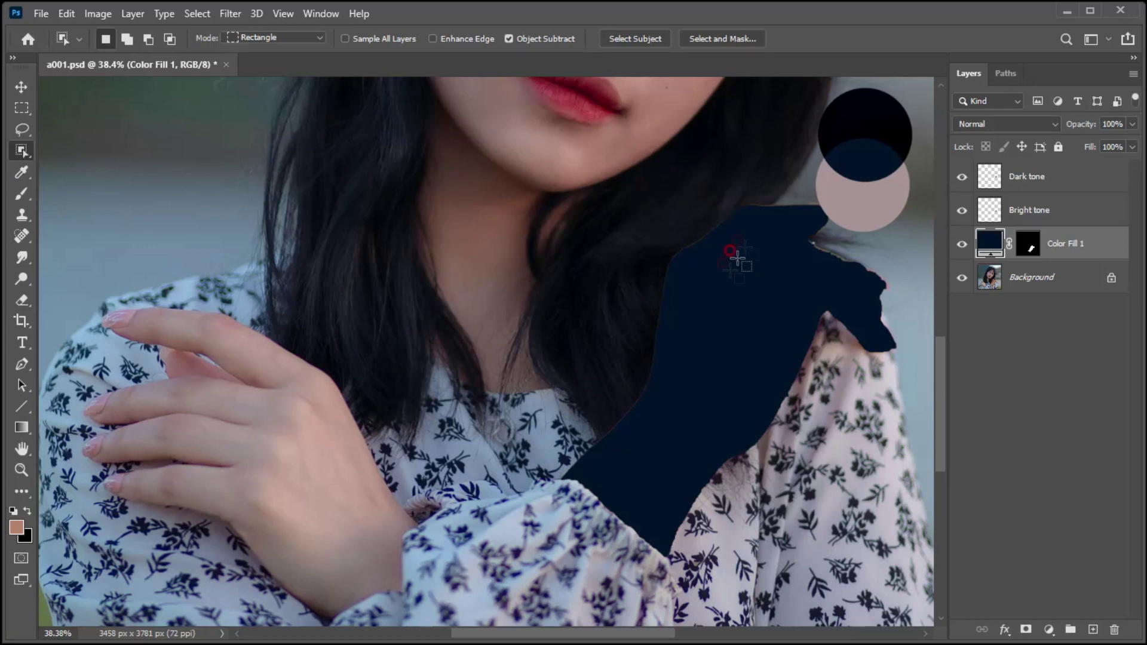
Set the tanned hand's color fill layer to the Linear Dodge (Add) blend mode
{"action": "left_click", "coordinate": [964, 124]}
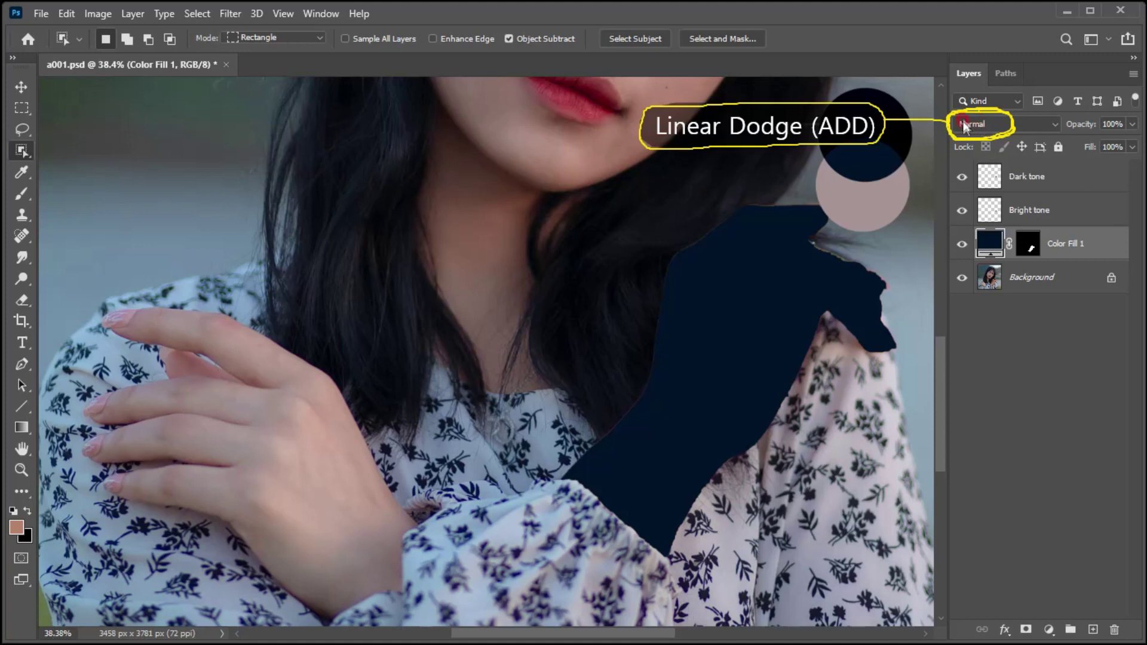
{"action": "left_click", "coordinate": [980, 120]}
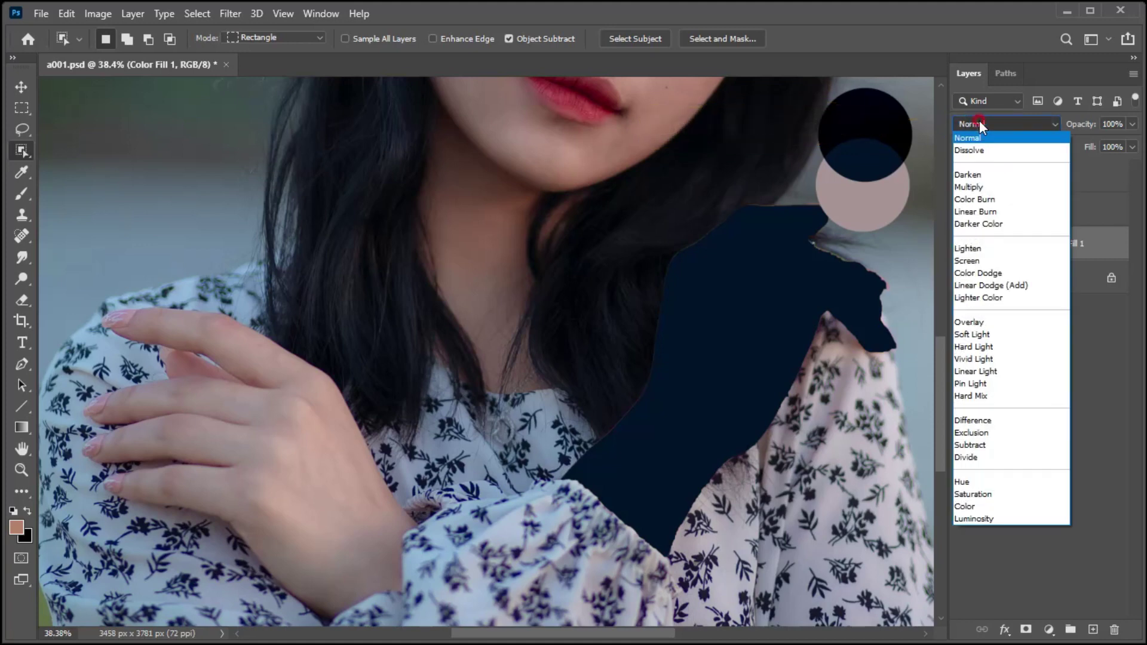
{"action": "left_click", "coordinate": [970, 285]}
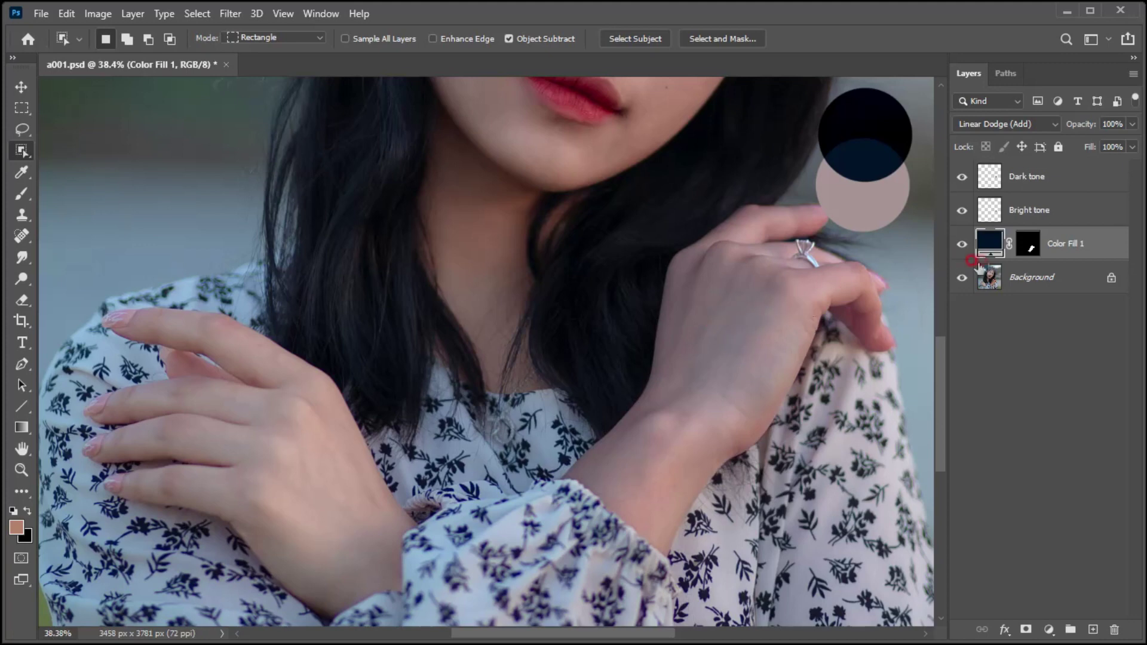
Delete the tanned hand's color fill layer and select the paler hand on the Background layer with the Object Selection tool
{"action": "left_click_drag", "start_coordinate": [1054, 245], "coordinate": [1115, 628]}
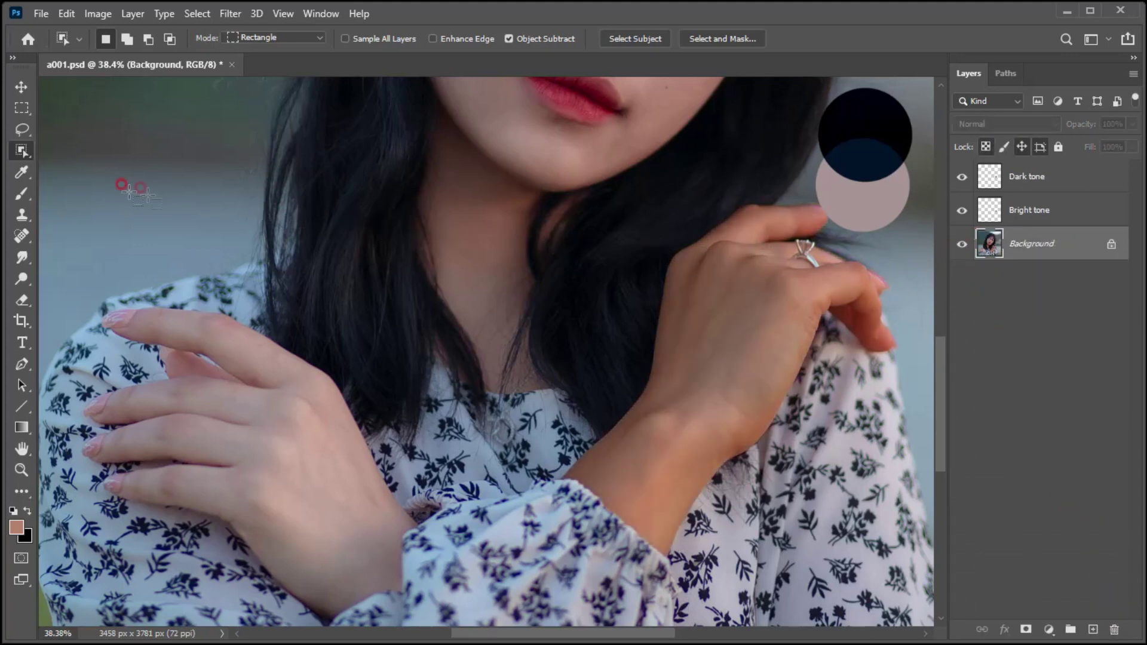
{"action": "left_click_drag", "start_coordinate": [79, 265], "coordinate": [451, 625]}
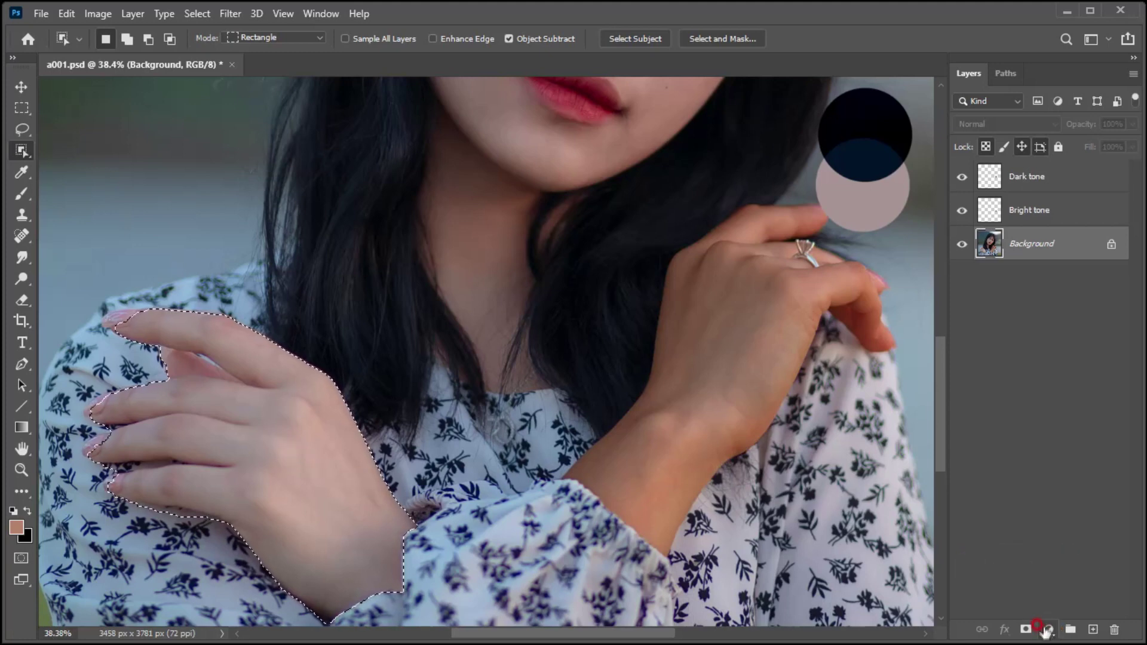
Add a Solid Color fill of 001228, sampled from the swatch overlap, over the selected paler hand and set its blend mode to Subtract
{"action": "left_click", "coordinate": [1047, 630]}
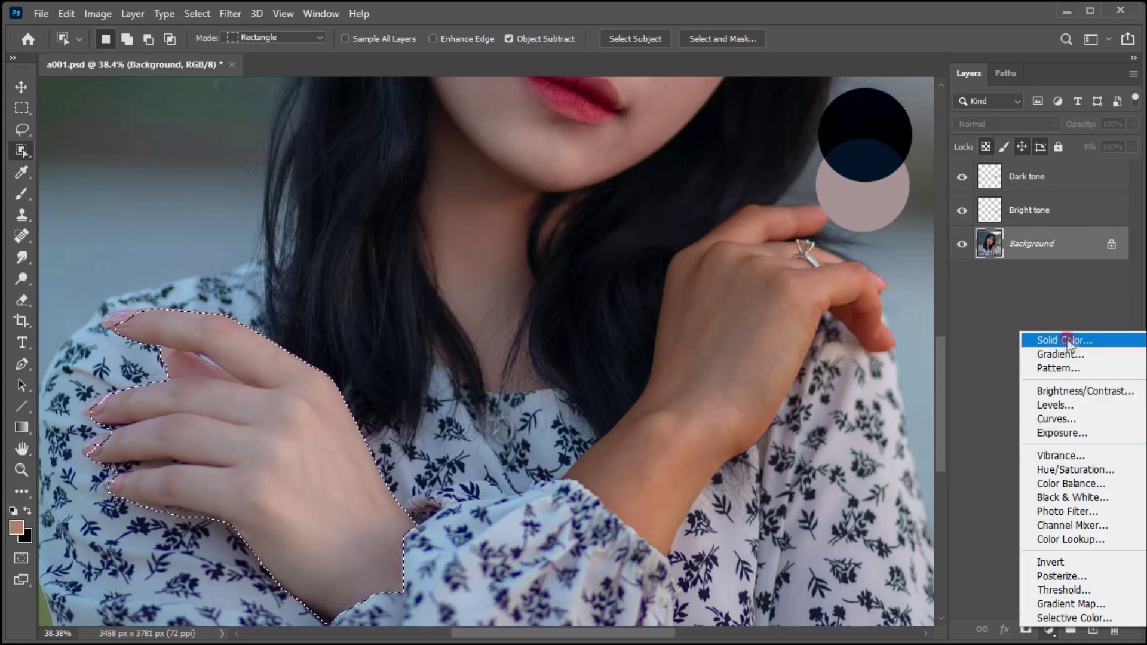
{"action": "left_click", "coordinate": [1052, 338]}
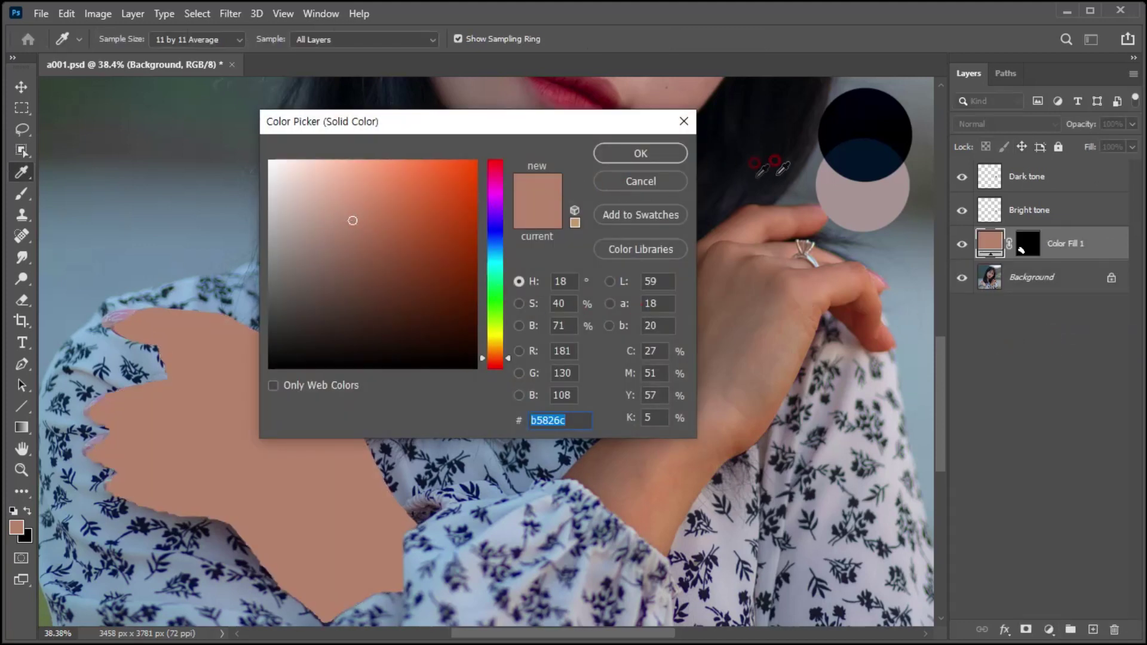
{"action": "left_click", "coordinate": [862, 140]}
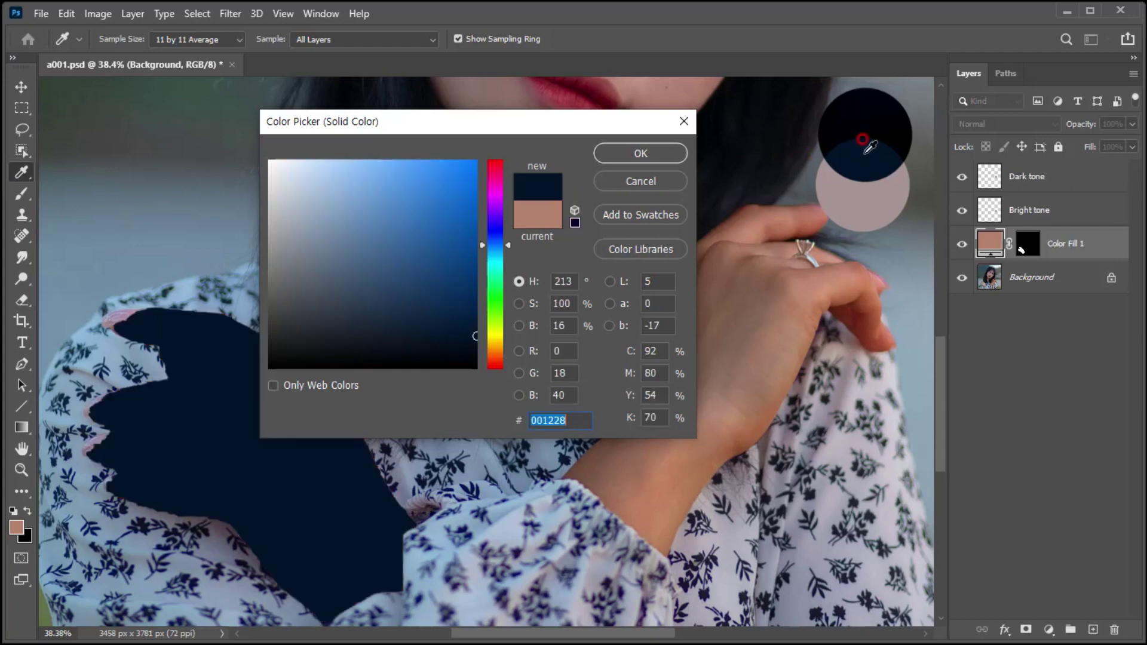
{"action": "left_click", "coordinate": [651, 155]}
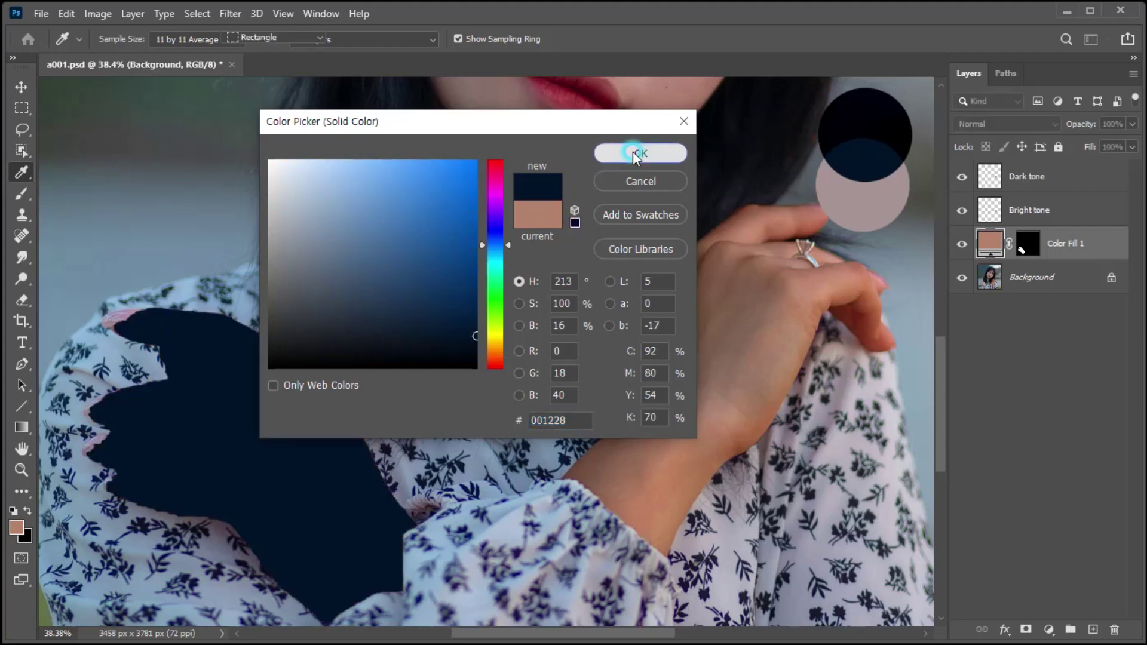
{"action": "left_click", "coordinate": [980, 122]}
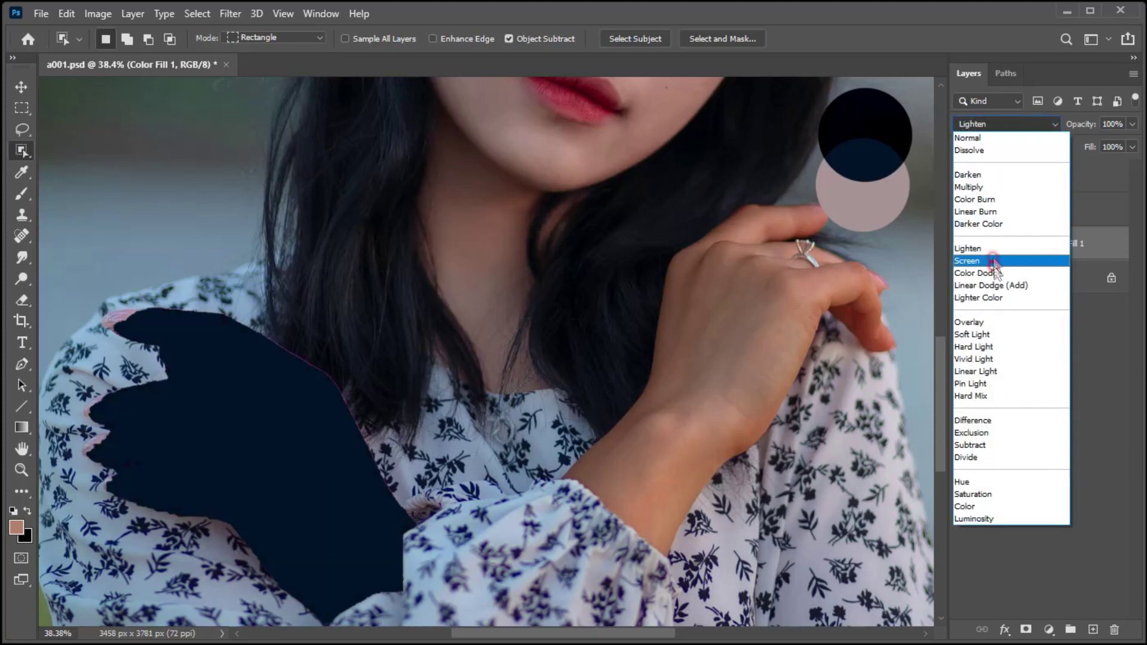
{"action": "left_click", "coordinate": [992, 445]}
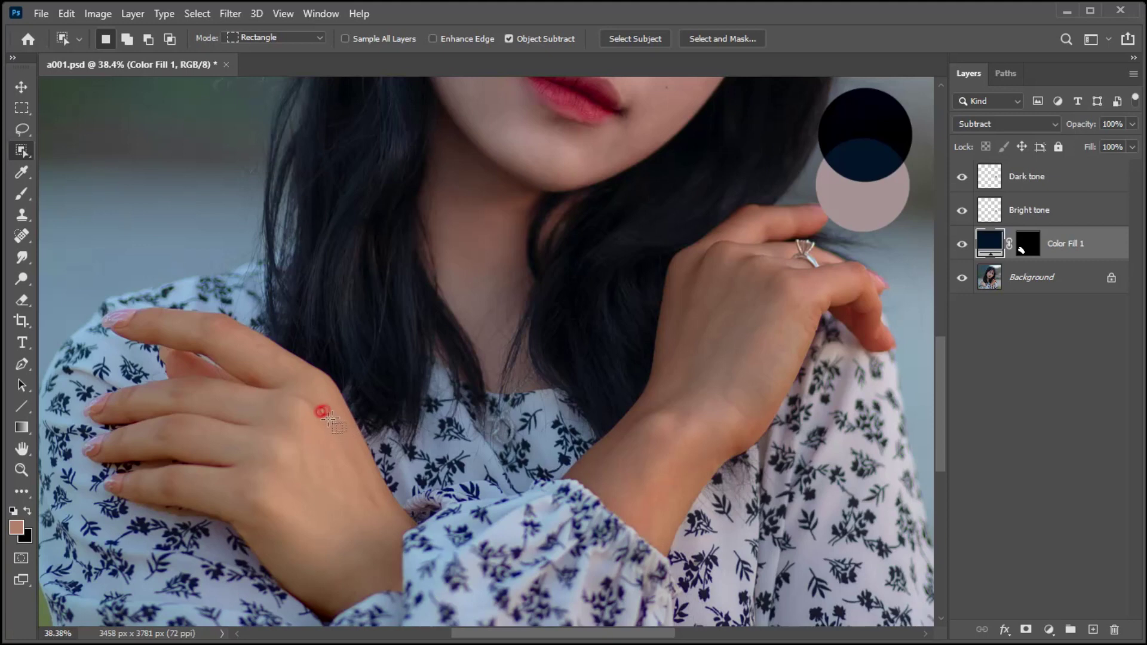
Adjust the paler hand's Subtract fill layer by changing its color to 00132a
{"action": "double_click", "coordinate": [989, 242]}
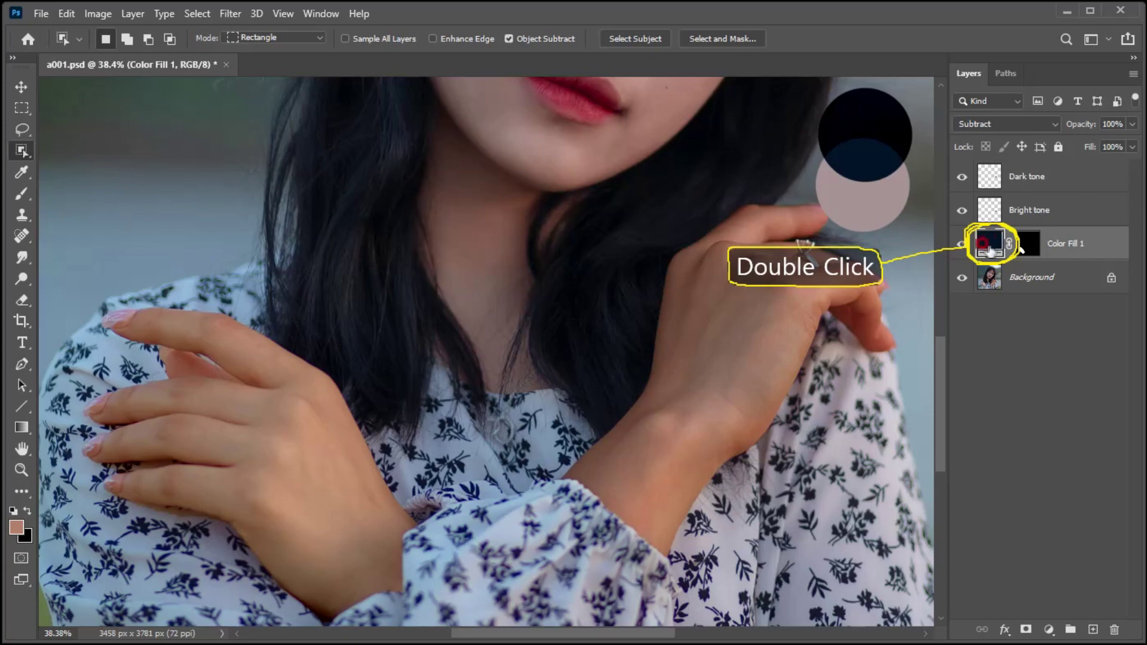
{"action": "double_click", "coordinate": [986, 241]}
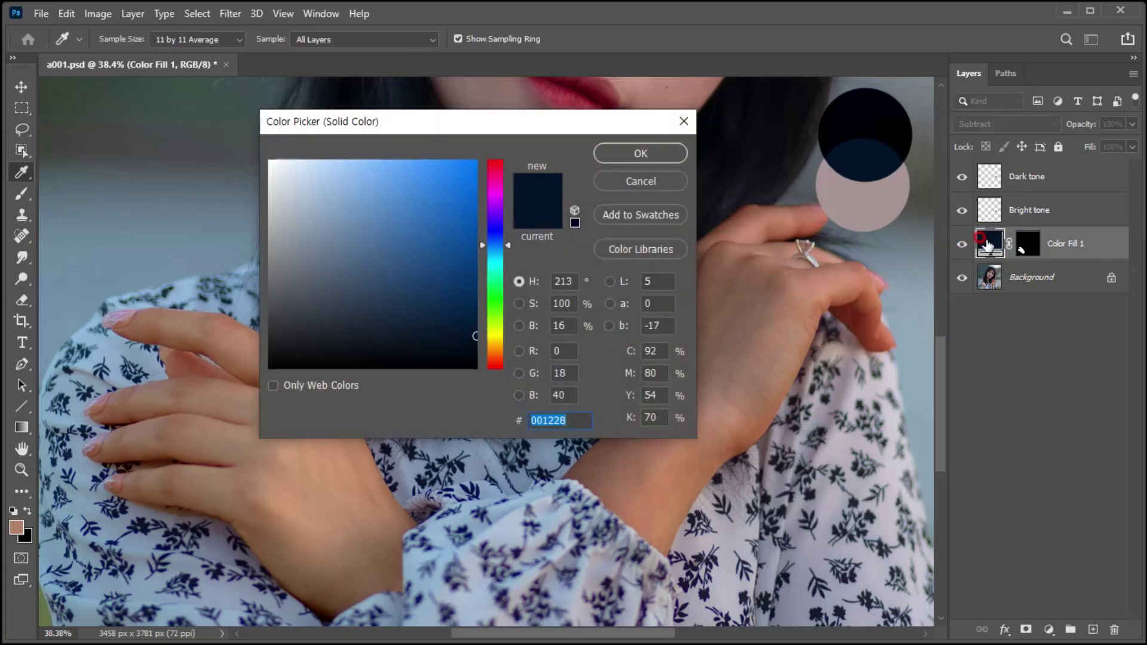
{"action": "left_click_drag", "start_coordinate": [485, 129], "coordinate": [631, 196]}
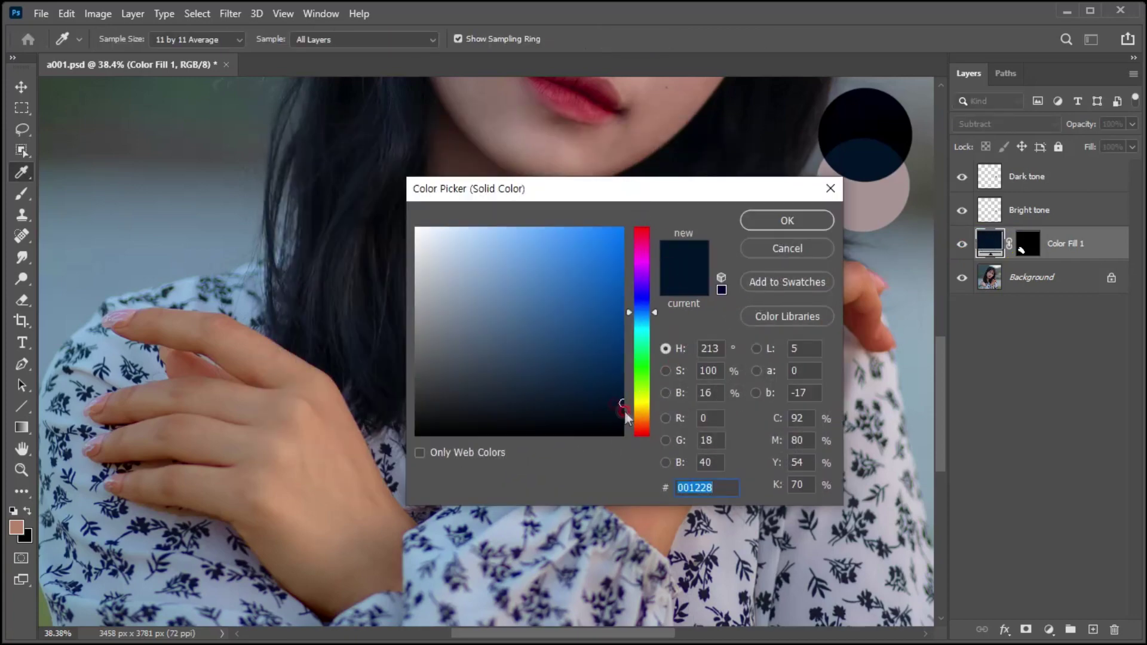
{"action": "left_click_drag", "start_coordinate": [623, 407], "coordinate": [623, 402]}
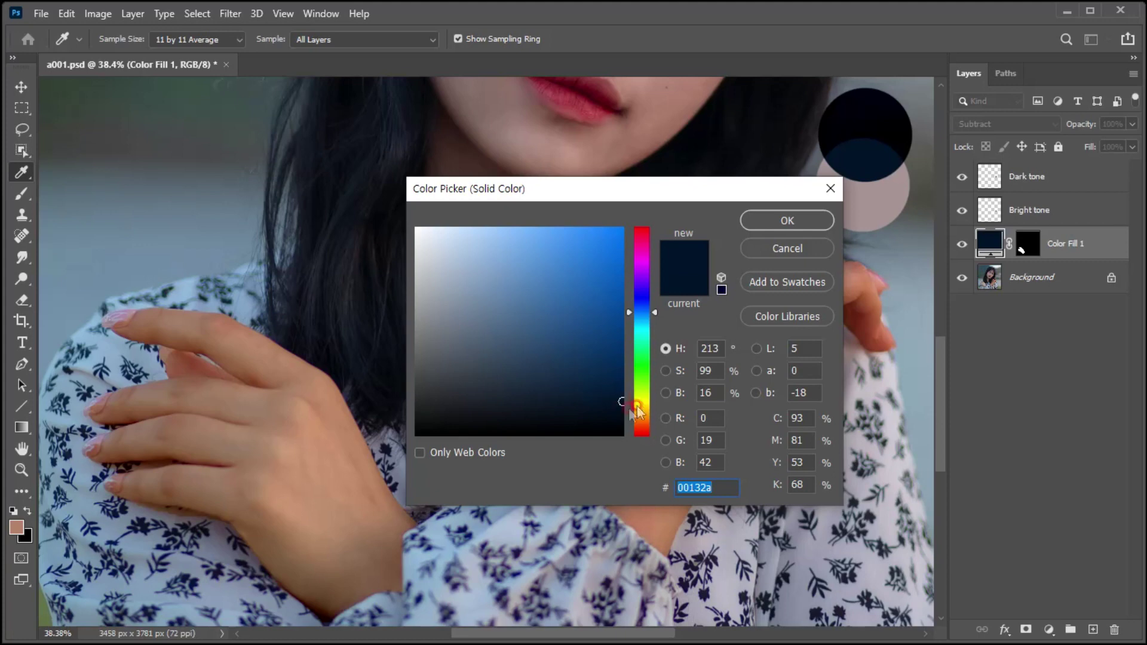
{"action": "left_click", "coordinate": [763, 221]}
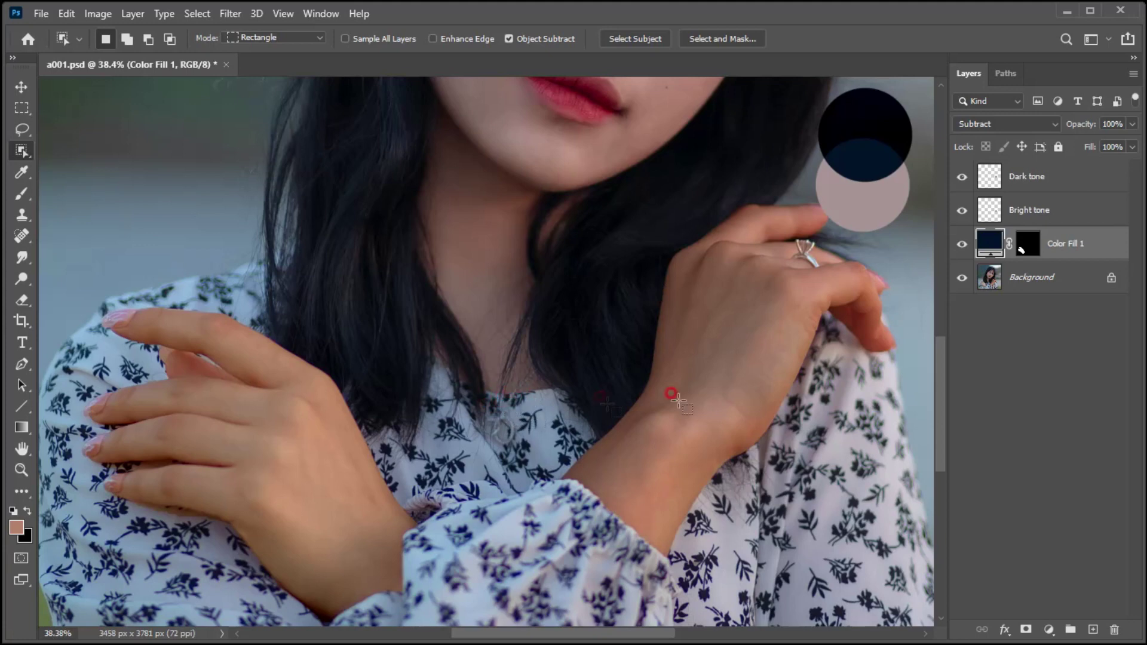
Delete the Dark tone, Bright tone and color fill layers, and select the tanned hand with the Object Selection tool
{"action": "left_click", "coordinate": [1045, 176], "text": "shift"}
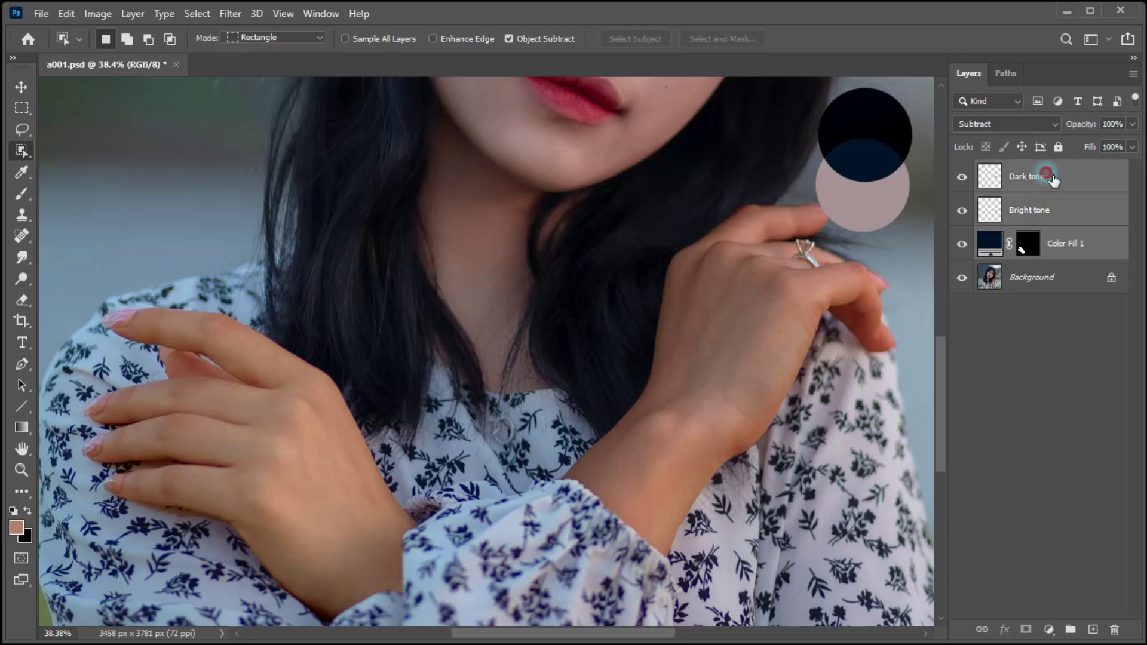
{"action": "left_click_drag", "start_coordinate": [1046, 211], "coordinate": [1115, 629]}
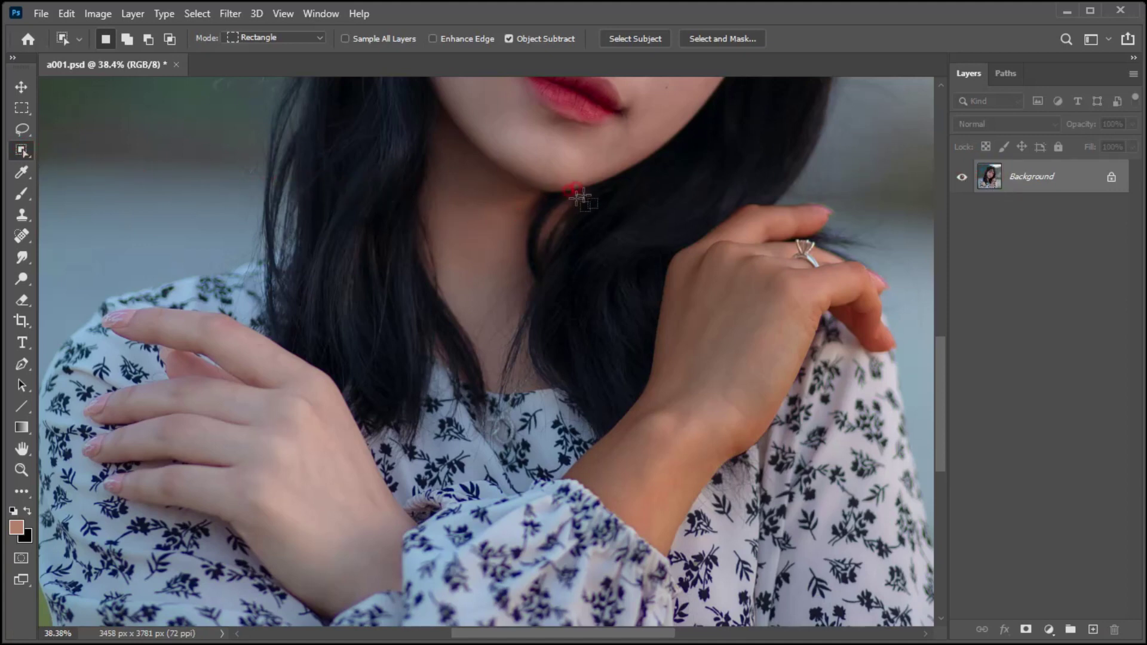
{"action": "left_click_drag", "start_coordinate": [567, 162], "coordinate": [916, 553]}
{"action": "key", "text": "shift"}
{"action": "left_click_drag", "start_coordinate": [542, 452], "coordinate": [586, 485]}
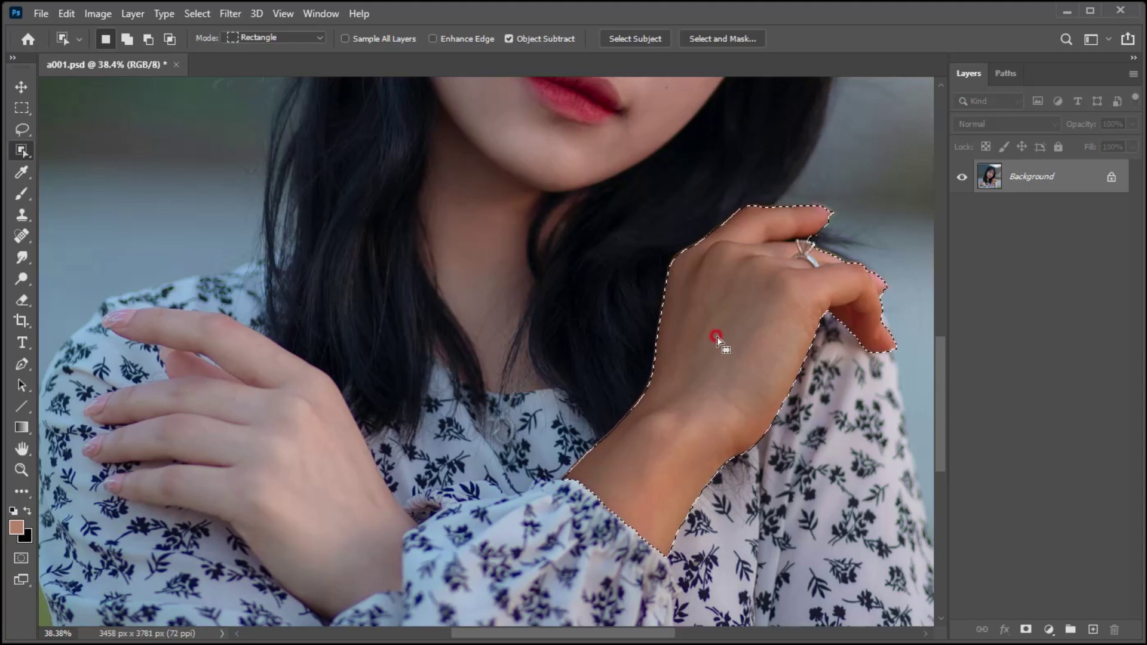
Add a Solid Color fill of c3a195, sampled from the paler hand, over the selected tanned hand and set its blend mode to Soft Light
{"action": "left_click", "coordinate": [1047, 629]}
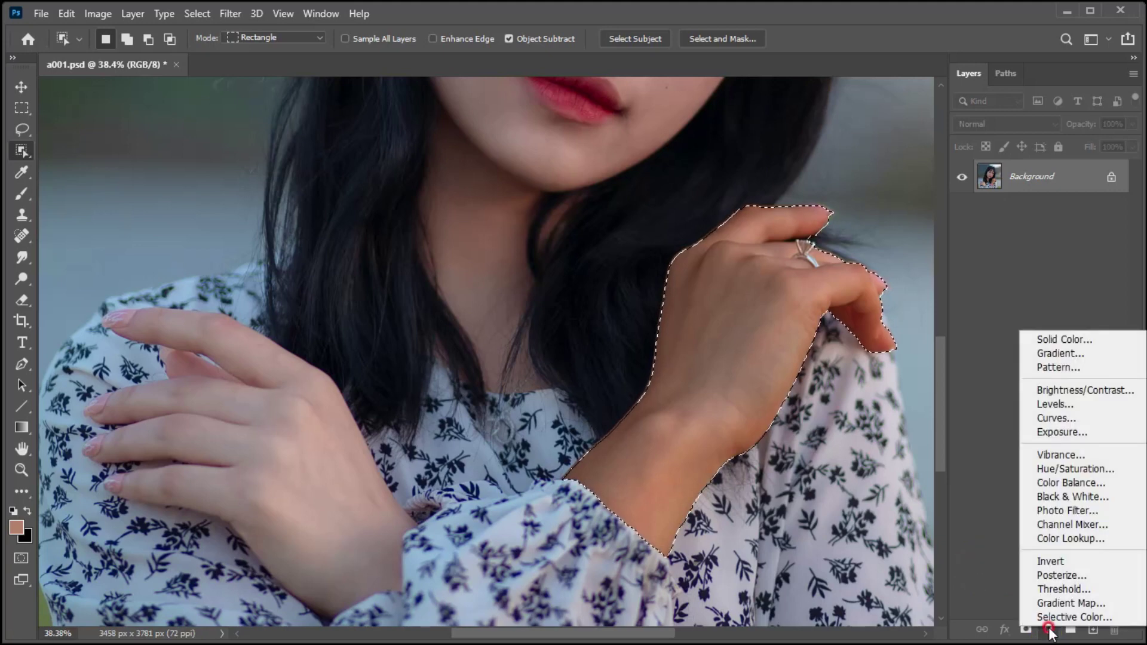
{"action": "left_click", "coordinate": [1059, 338]}
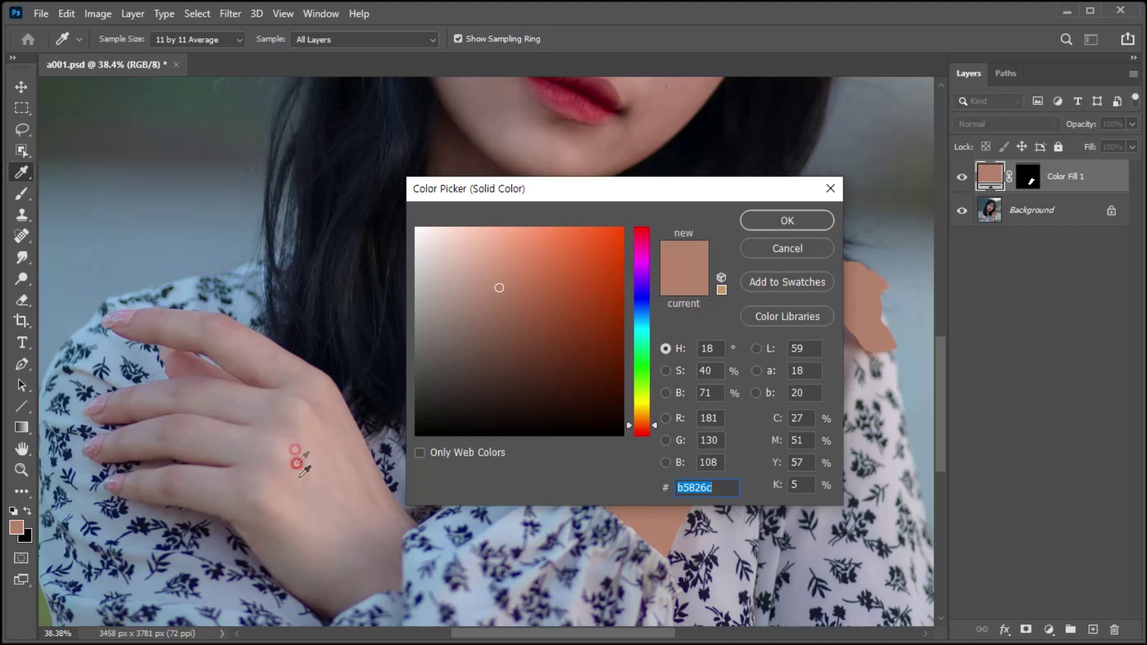
{"action": "left_click", "coordinate": [270, 489]}
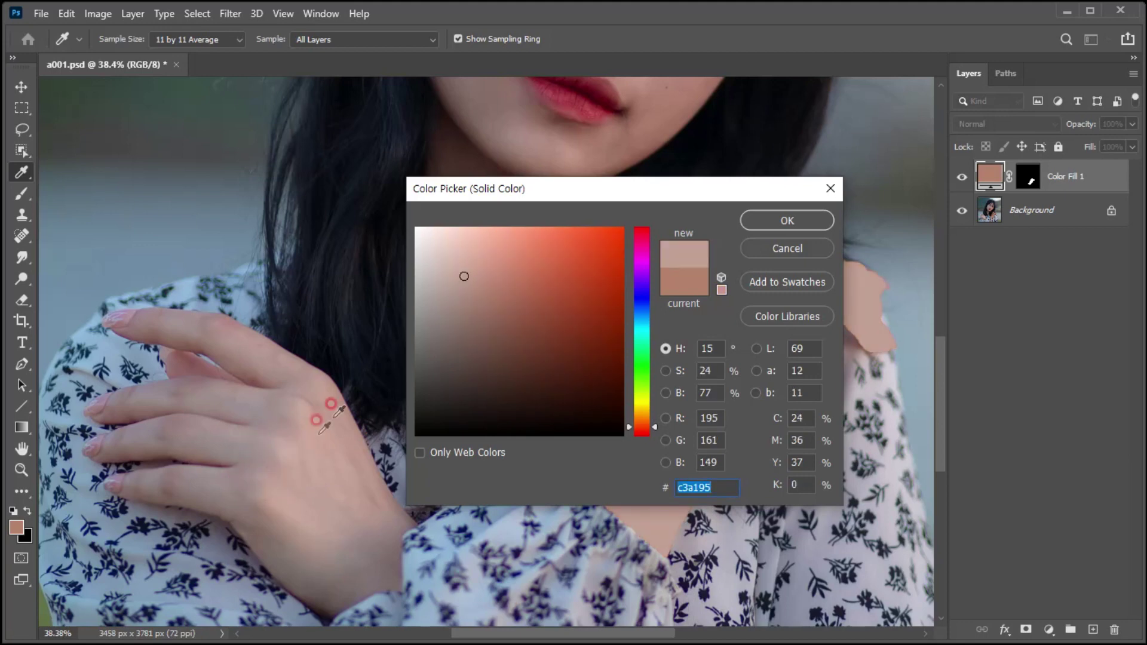
{"action": "left_click", "coordinate": [773, 222]}
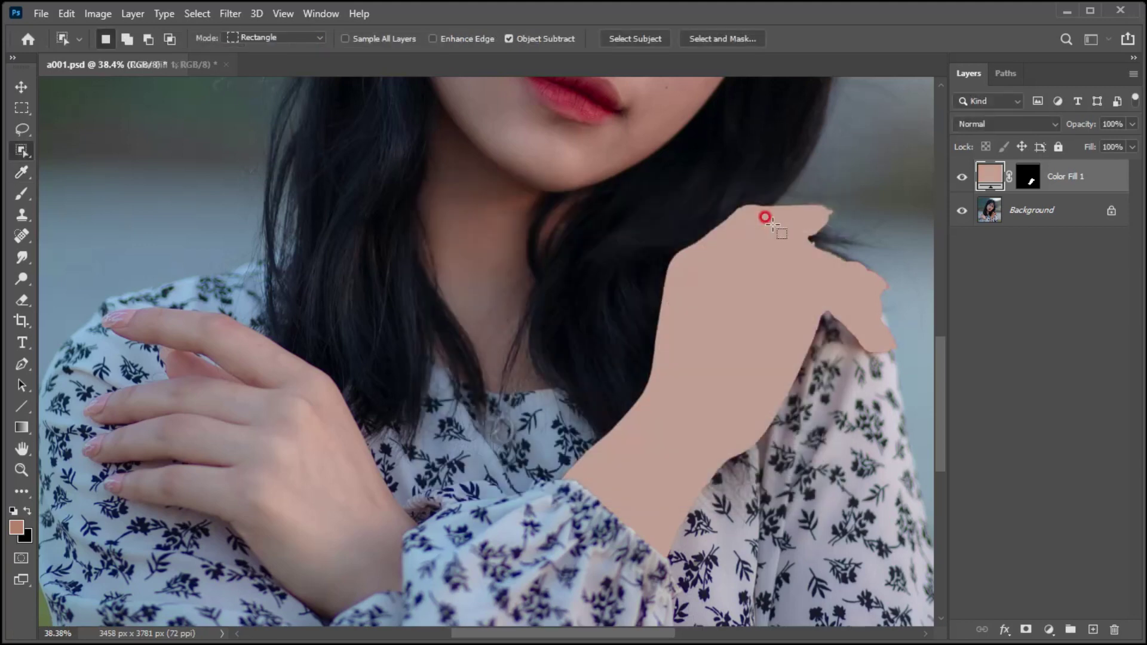
{"action": "left_click", "coordinate": [978, 122]}
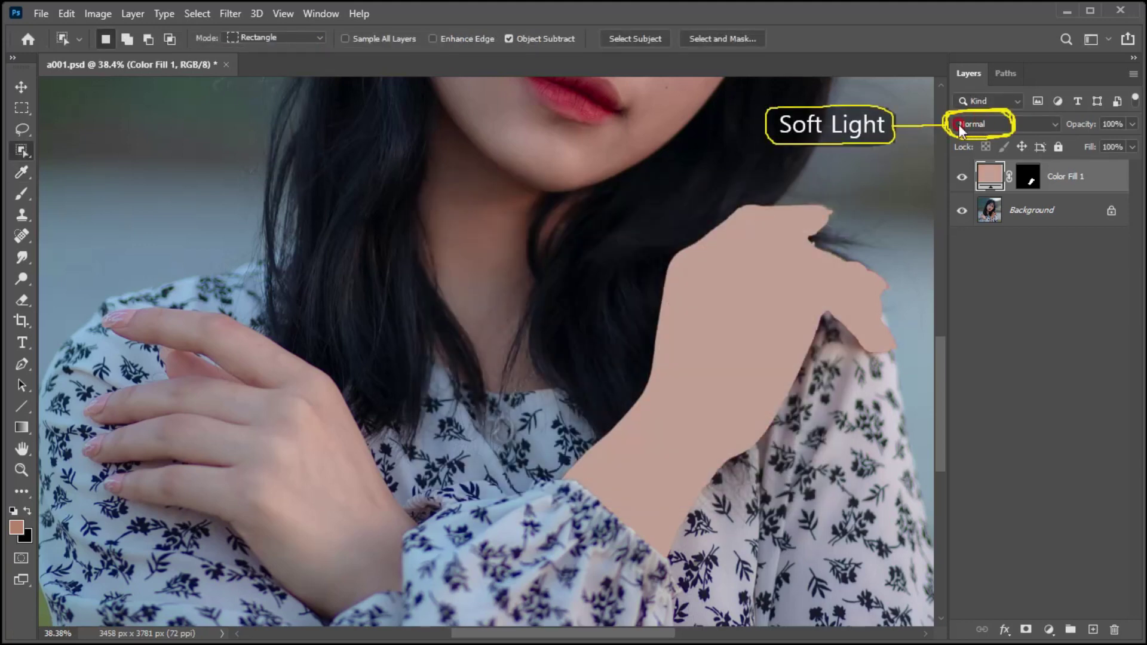
{"action": "left_click", "coordinate": [959, 124]}
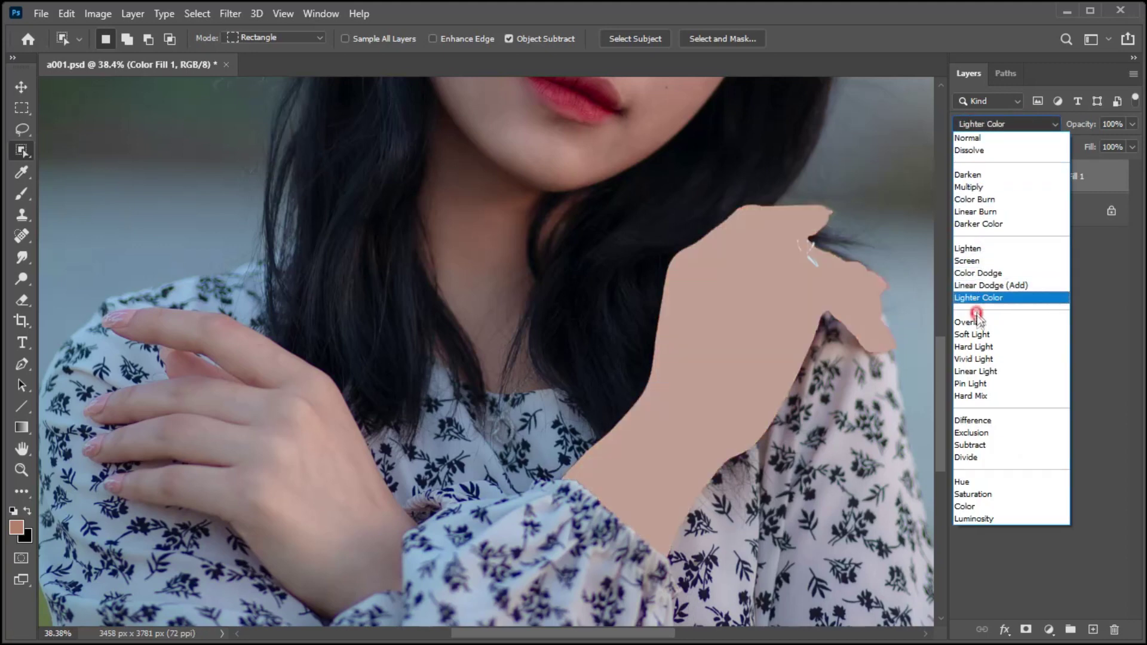
{"action": "left_click", "coordinate": [974, 333]}
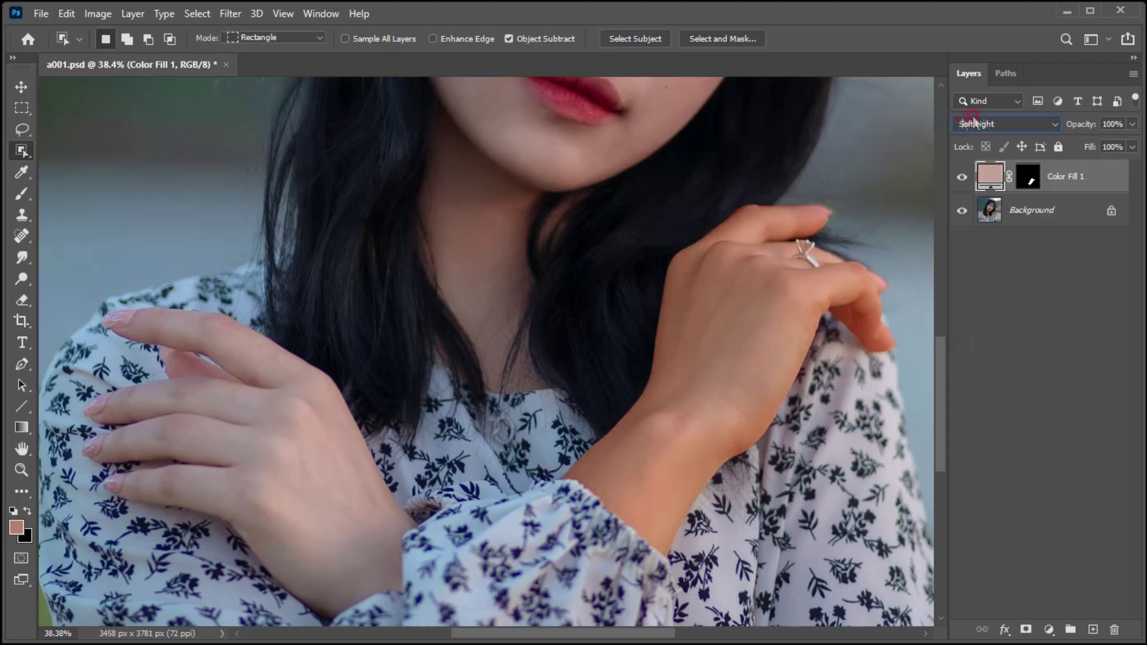
Add an Exposure adjustment layer clipped to the tanned hand's color fill, with Exposure set to +0.45
{"action": "left_click", "coordinate": [1049, 629]}
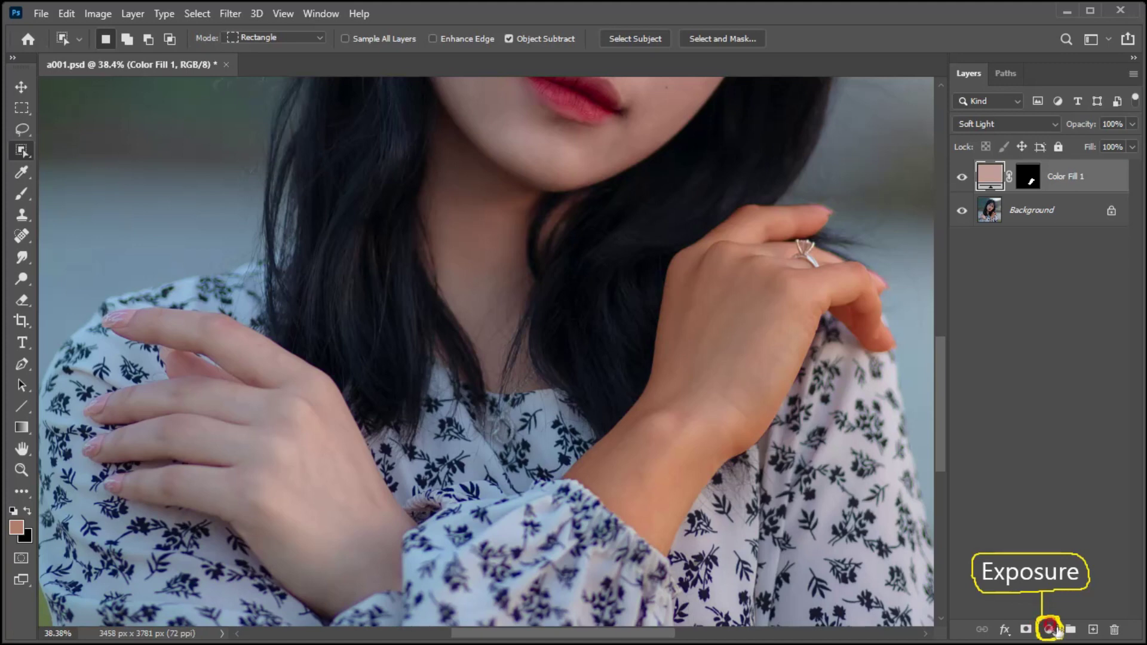
{"action": "left_click", "coordinate": [1051, 629]}
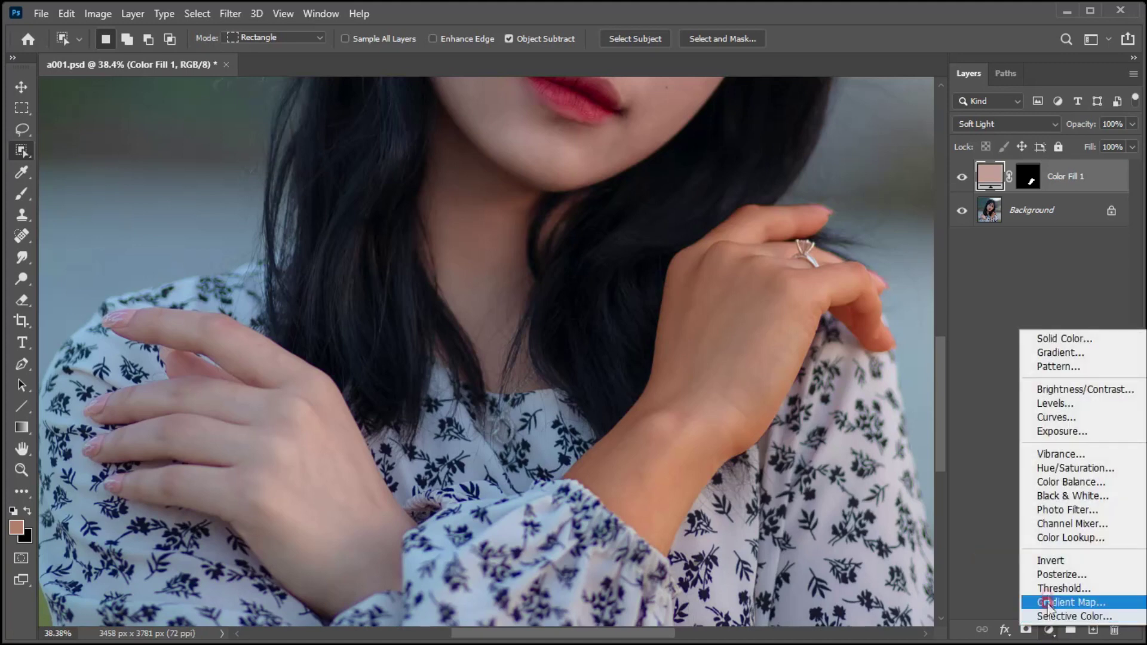
{"action": "left_click", "coordinate": [1052, 431]}
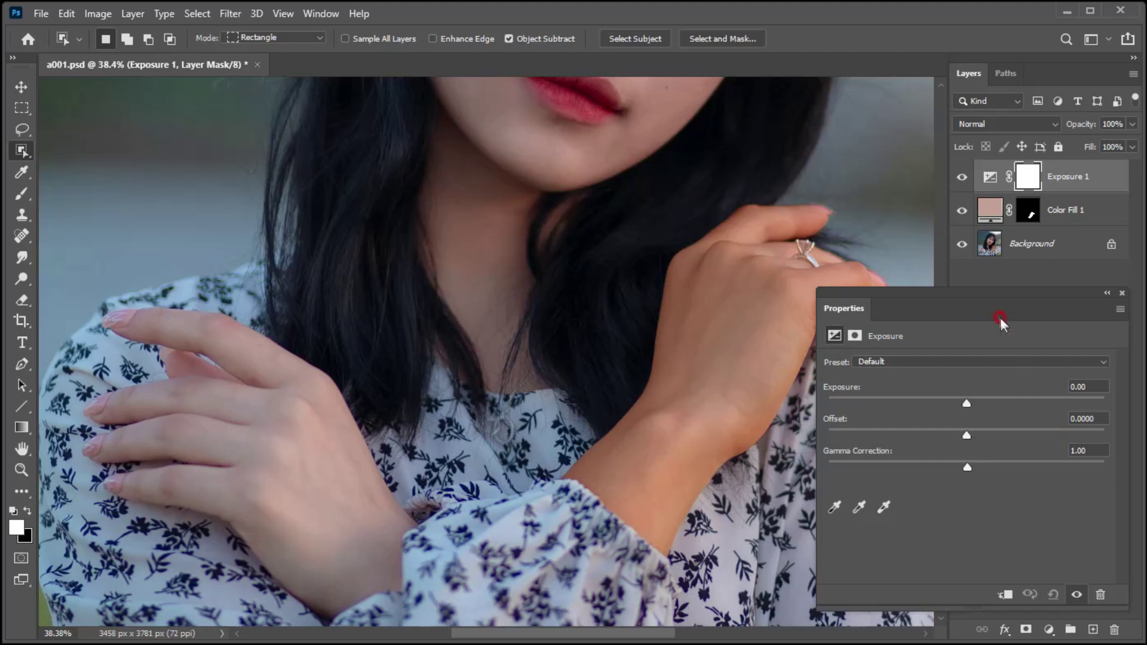
{"action": "left_click_drag", "start_coordinate": [999, 295], "coordinate": [449, 123]}
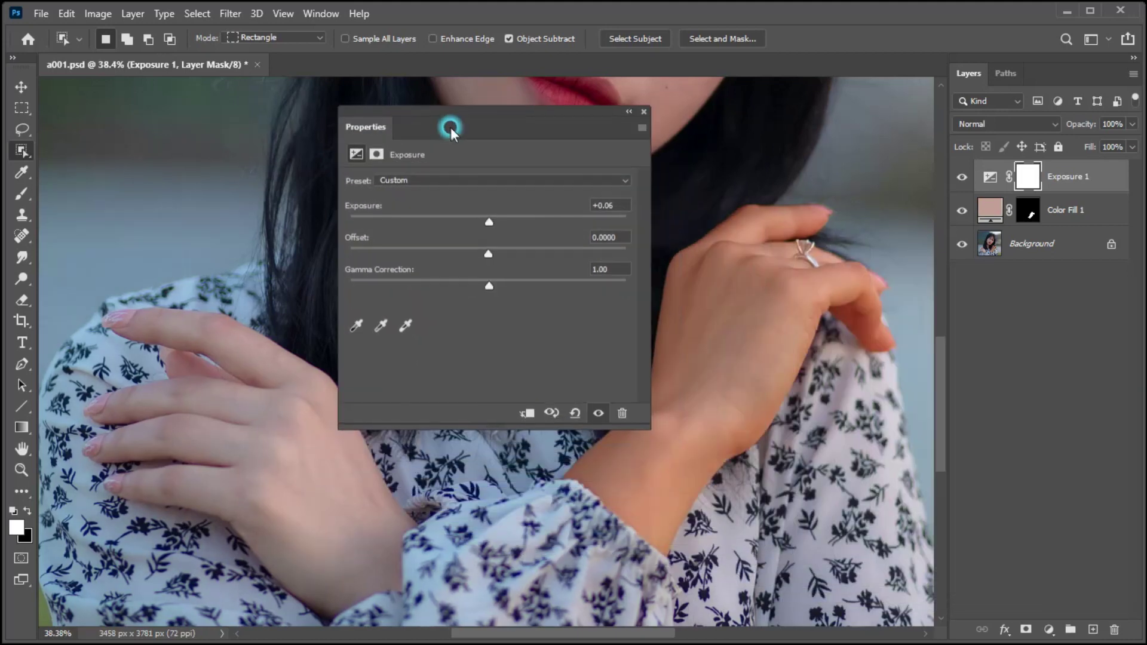
{"action": "left_click", "coordinate": [527, 412]}
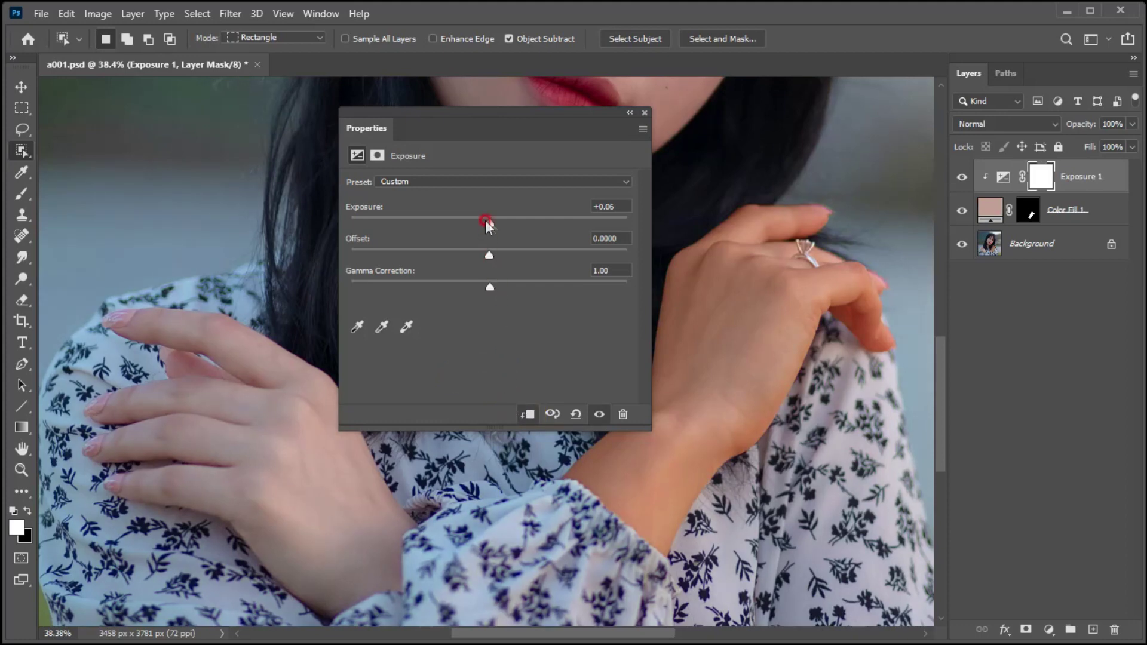
{"action": "left_click_drag", "start_coordinate": [485, 221], "coordinate": [498, 223]}
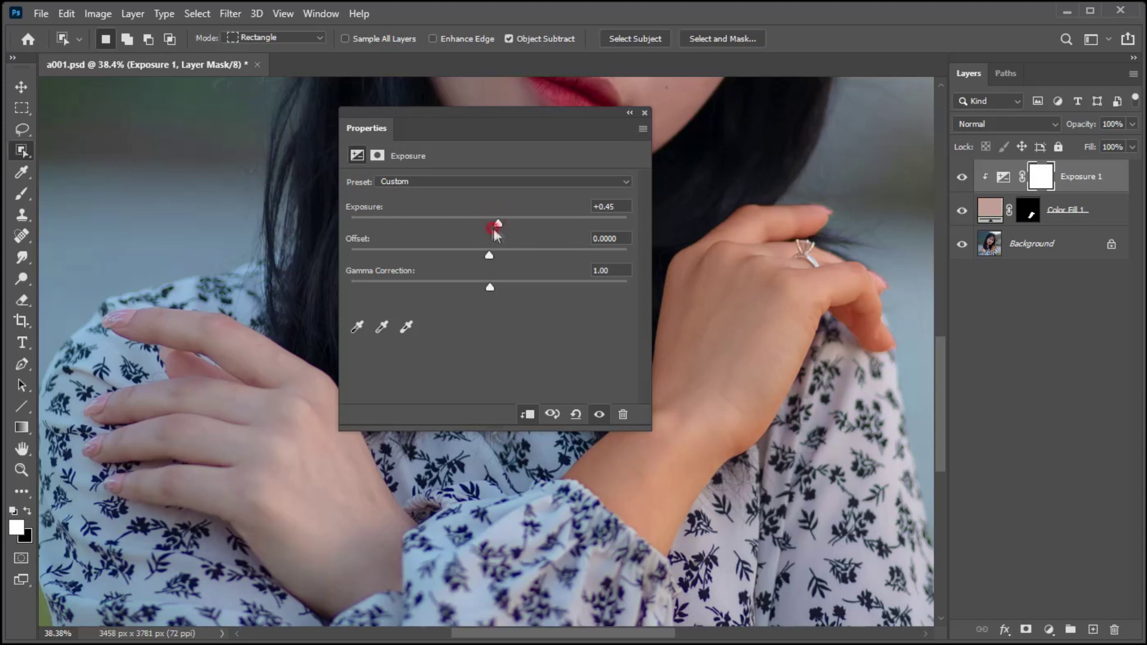
{"action": "left_click", "coordinate": [644, 112]}
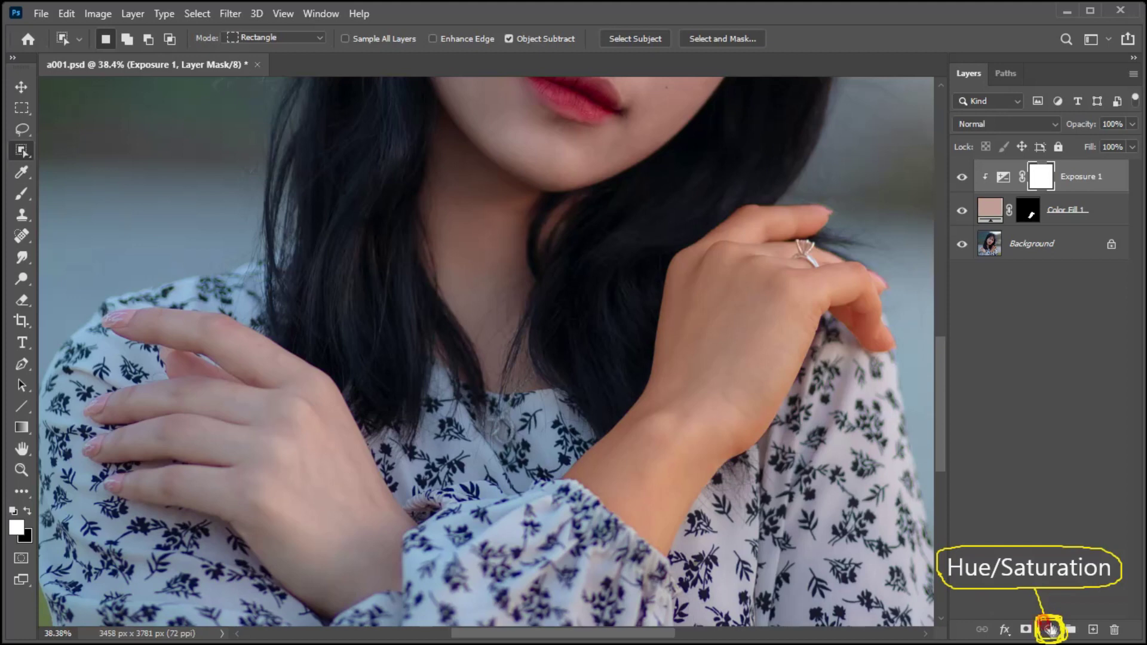
Add a clipped Hue/Saturation adjustment above the Exposure layer, with Hue -72, Saturation +20 and Lightness +4
{"action": "left_click", "coordinate": [1050, 630]}
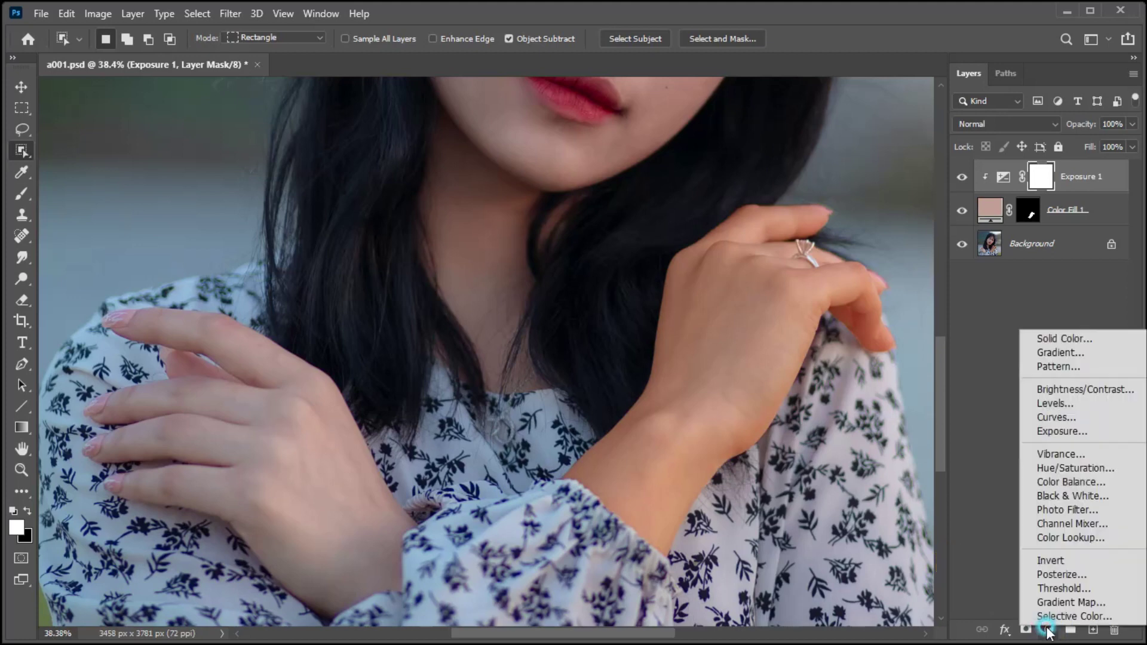
{"action": "left_click", "coordinate": [1059, 469]}
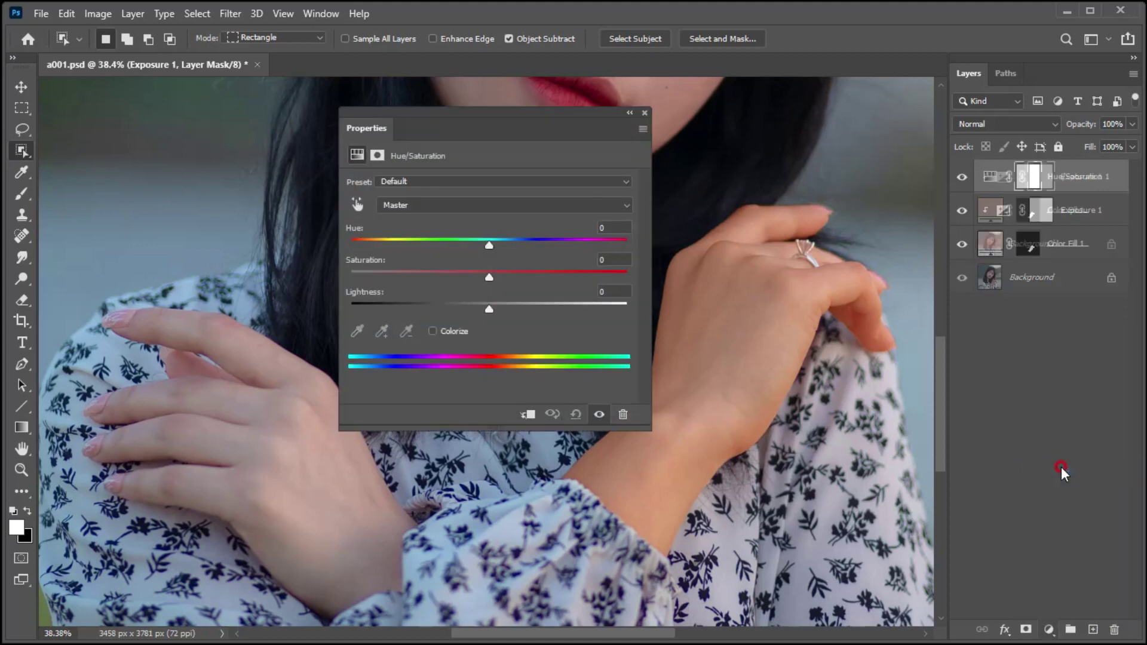
{"action": "left_click", "coordinate": [526, 414]}
{"action": "left_click_drag", "start_coordinate": [486, 313], "coordinate": [411, 235]}
{"action": "left_click", "coordinate": [504, 277]}
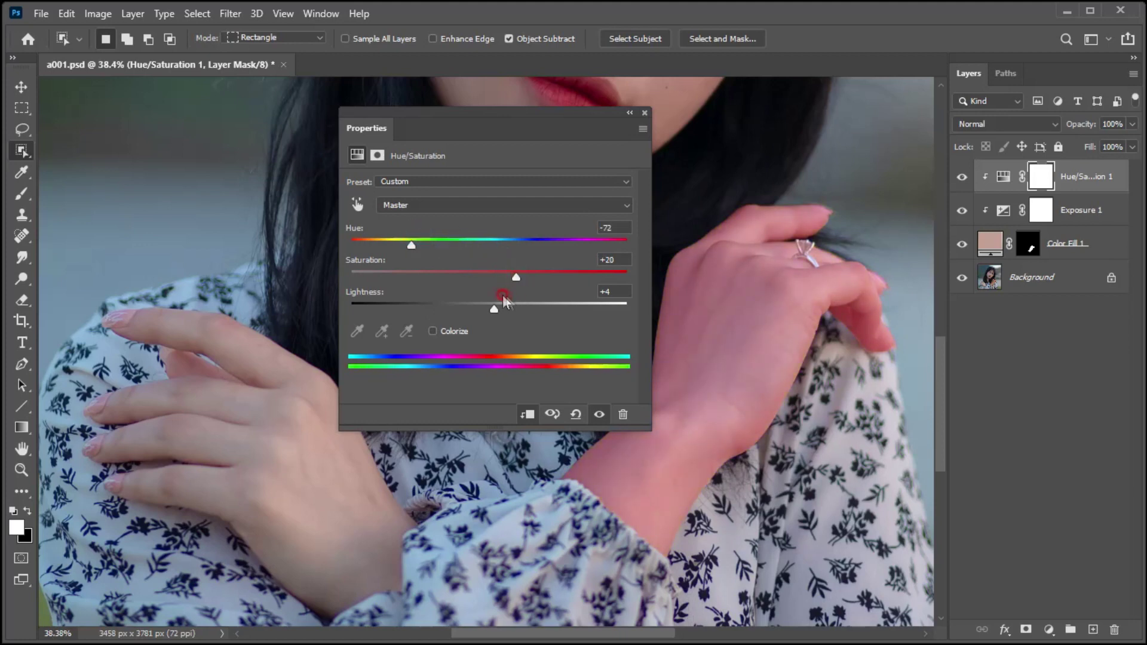
{"action": "left_click", "coordinate": [489, 263]}
{"action": "left_click", "coordinate": [645, 112]}
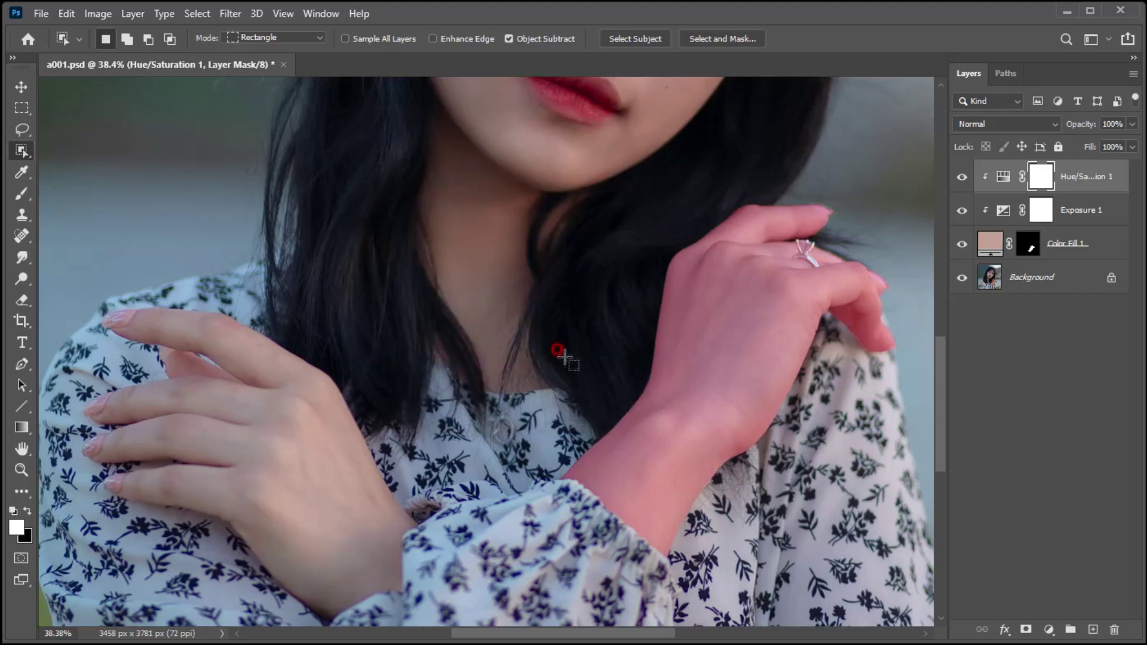